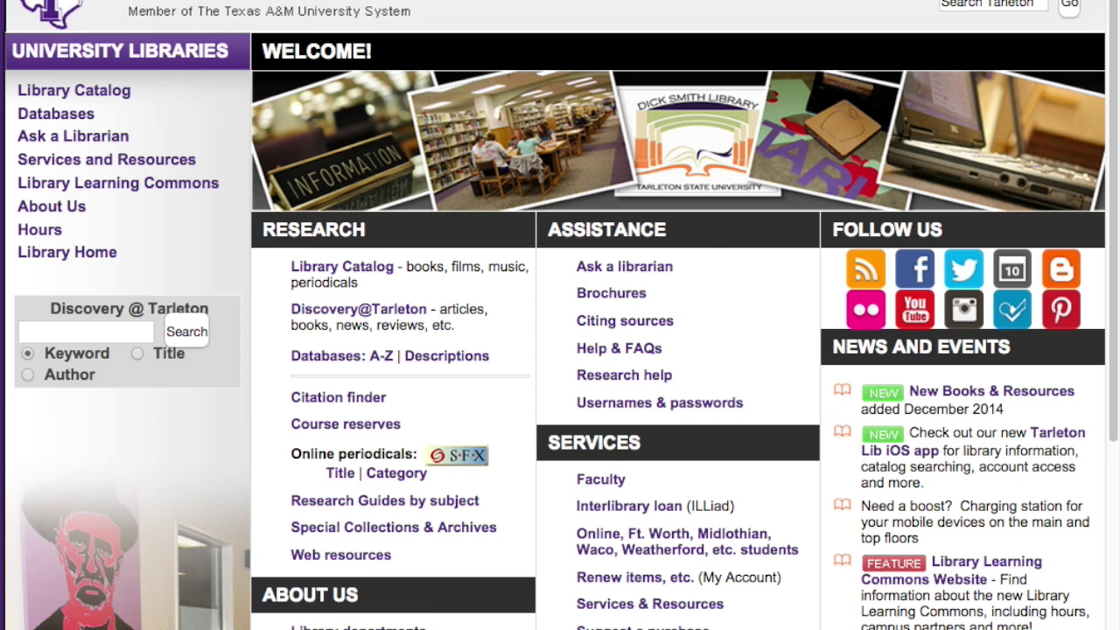
- Go to the library's Databases list and choose Academic Search Complete
{"action": "left_click", "coordinate": [73, 116]}
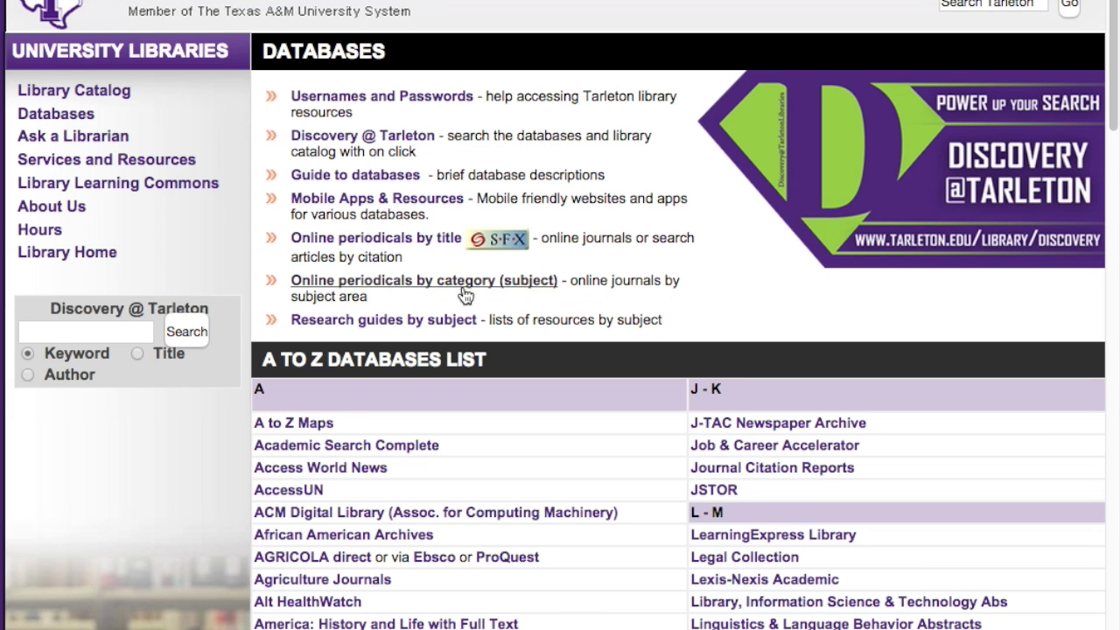
{"action": "left_click", "coordinate": [324, 446]}
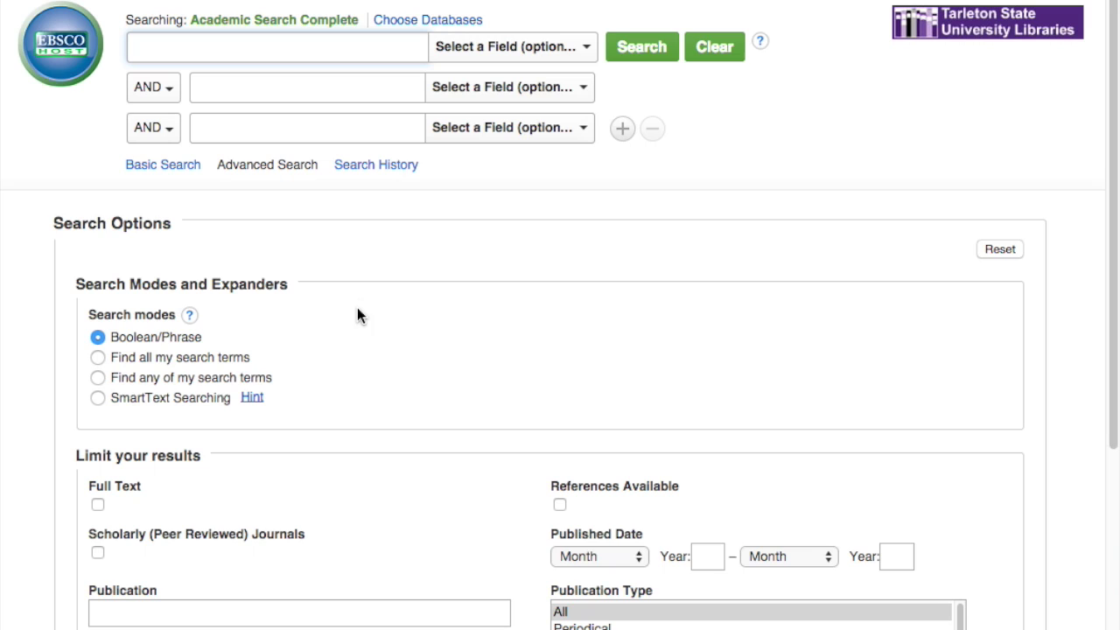
- Select all databases under Choose Databases and confirm with OK
{"action": "left_click", "coordinate": [405, 21]}
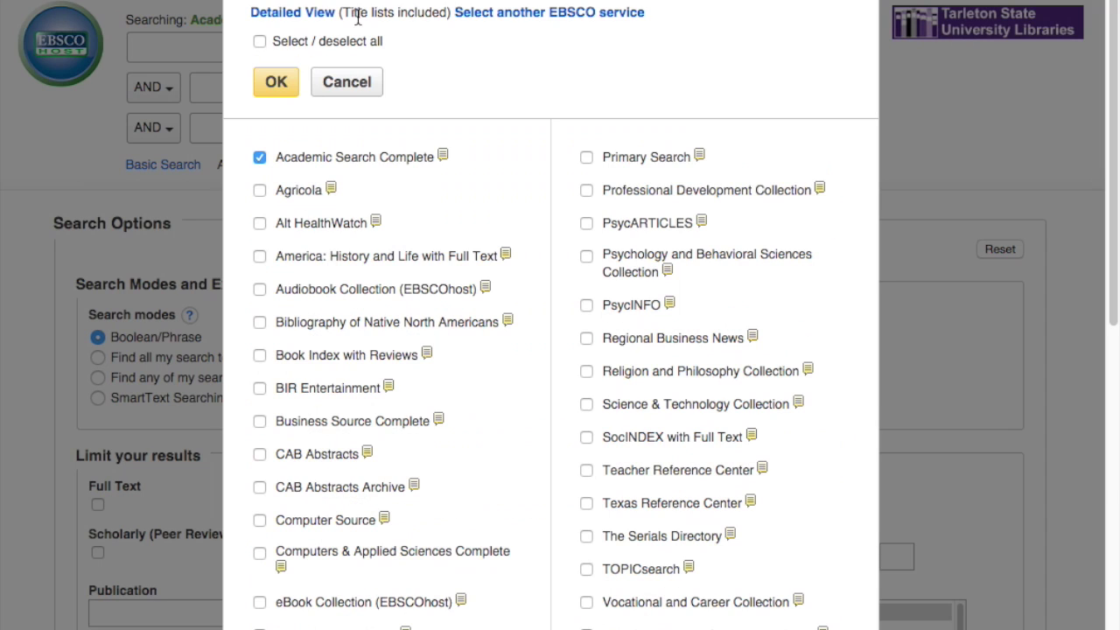
{"action": "left_click", "coordinate": [262, 41]}
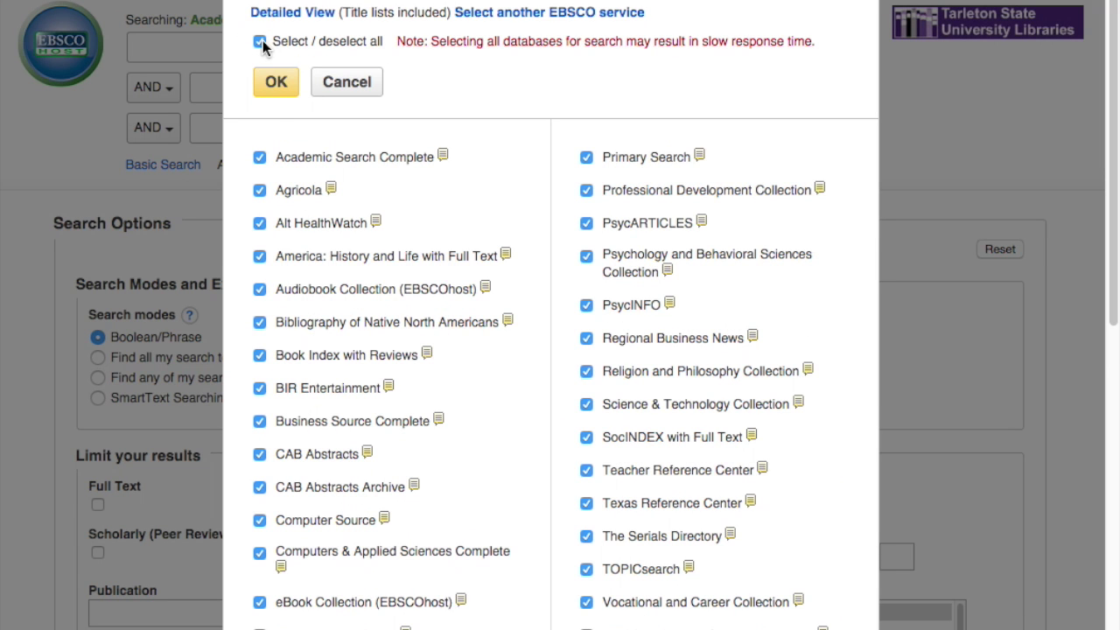
{"action": "left_click", "coordinate": [270, 86]}
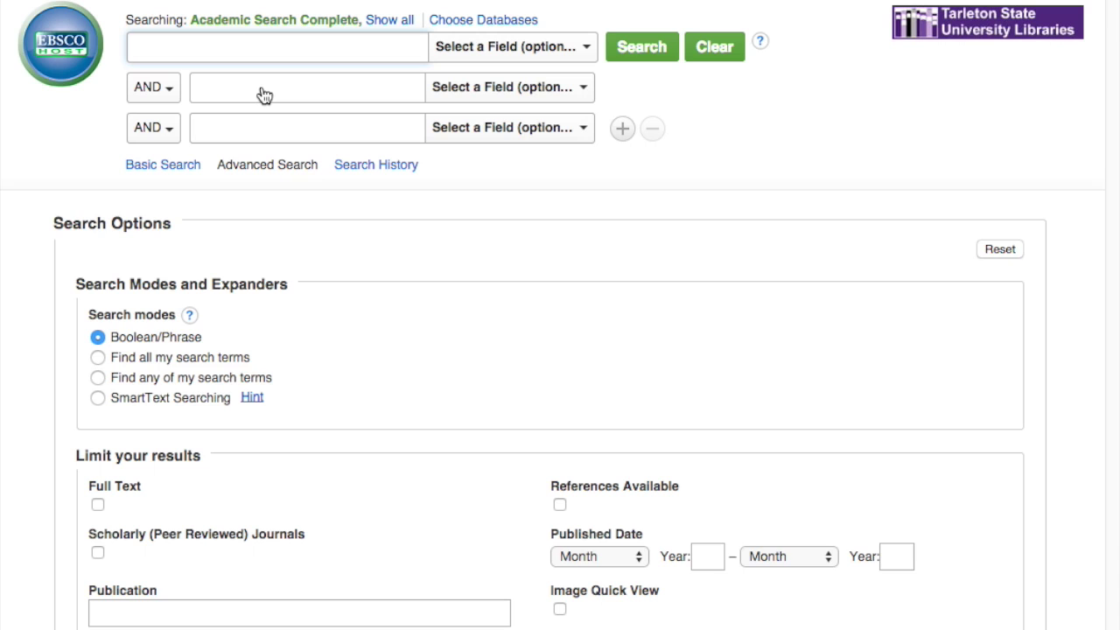
- Enter the exact phrase "social media" in quotes as the first search term
{"action": "type", "text": "social media"}
{"action": "left_click_drag", "start_coordinate": [221, 47], "coordinate": [78, 35]}
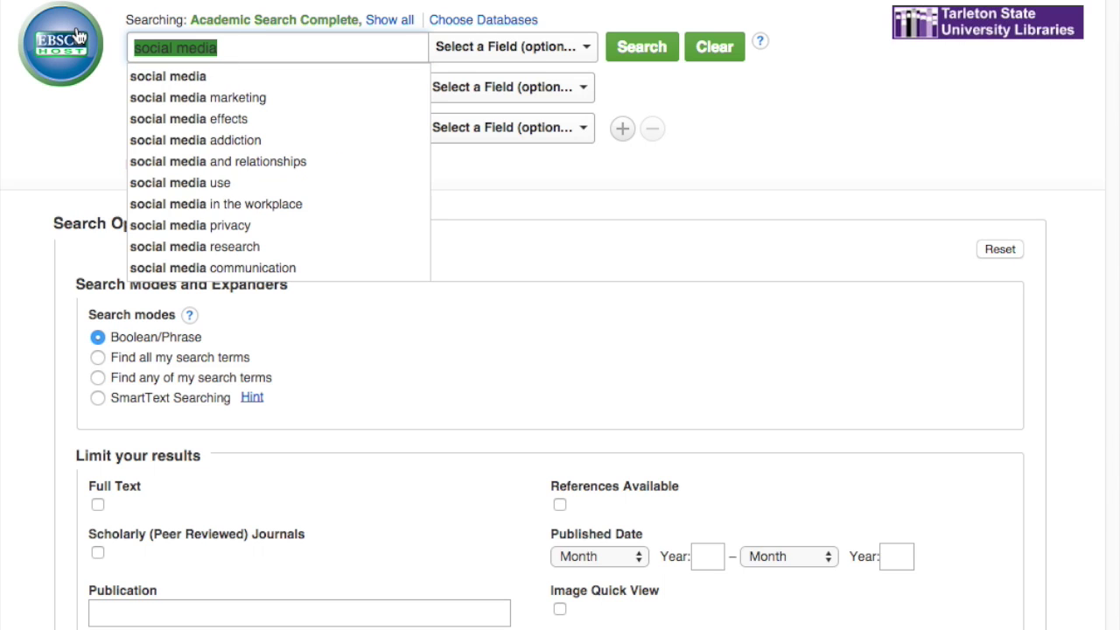
{"action": "left_click", "coordinate": [133, 47]}
{"action": "type", "text": "\""}
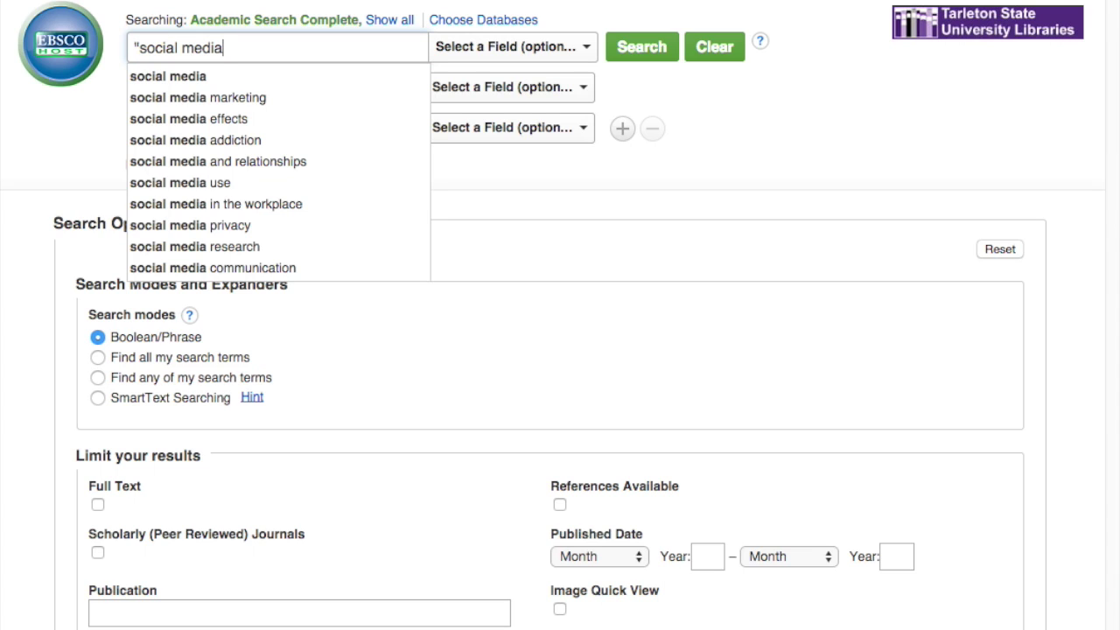
{"action": "type", "text": "\""}
{"action": "left_click", "coordinate": [58, 138]}
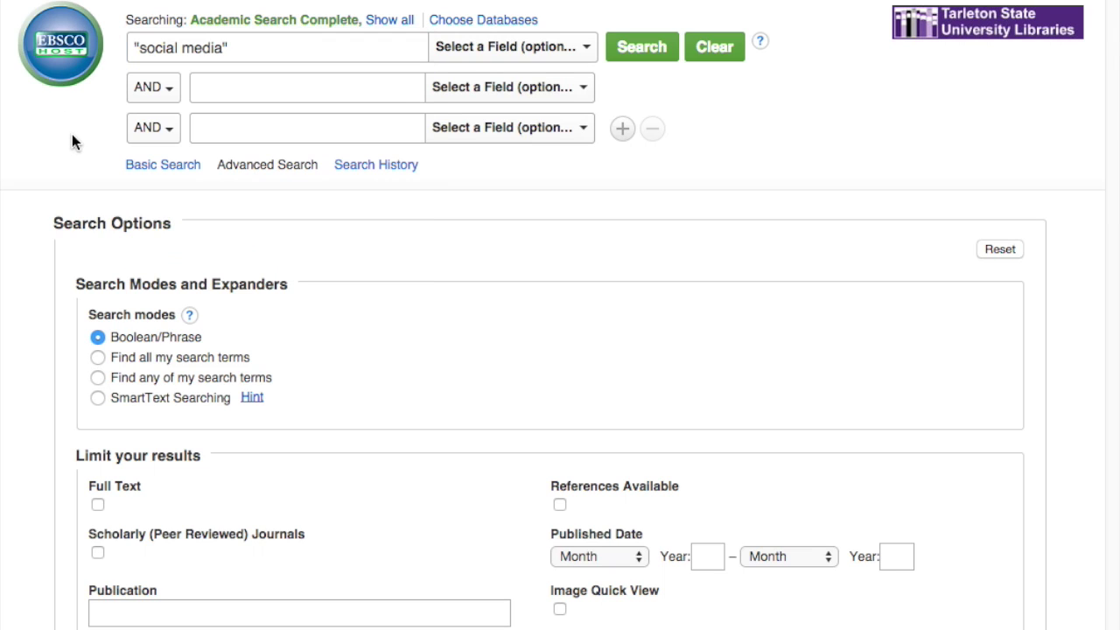
- Add history as the second search term and run the search
{"action": "left_click", "coordinate": [216, 94]}
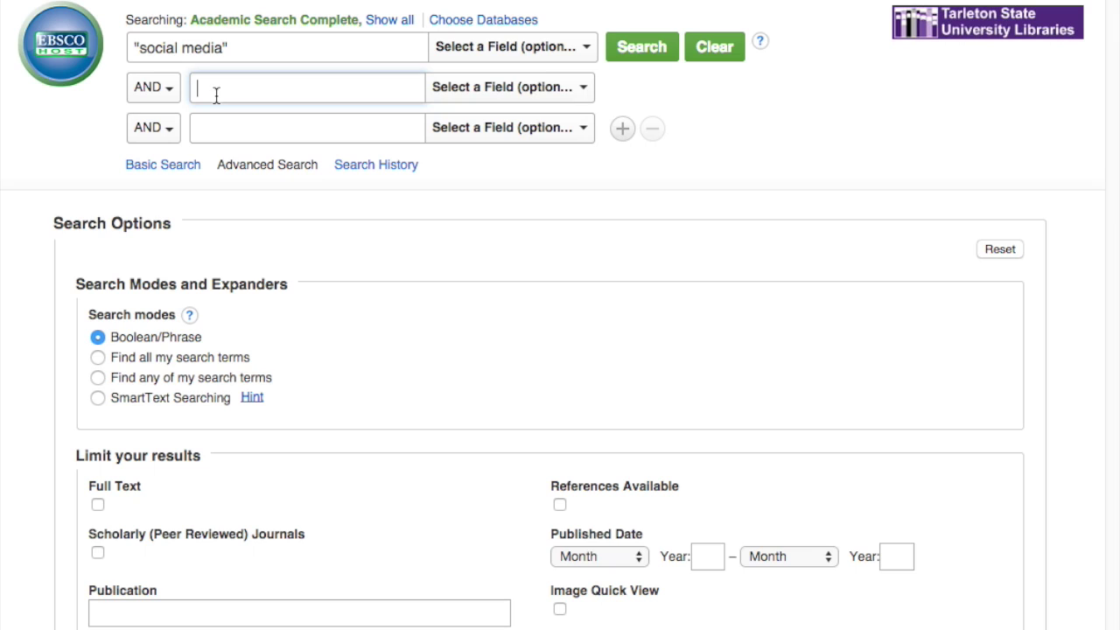
{"action": "type", "text": "history"}
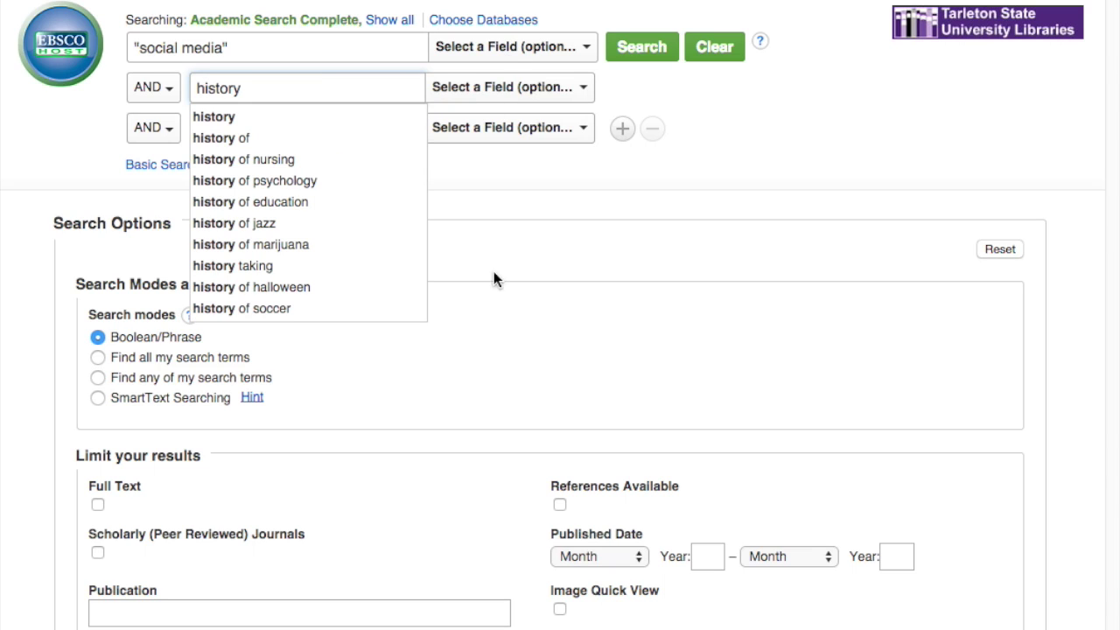
{"action": "left_click", "coordinate": [479, 197]}
{"action": "left_click", "coordinate": [481, 91]}
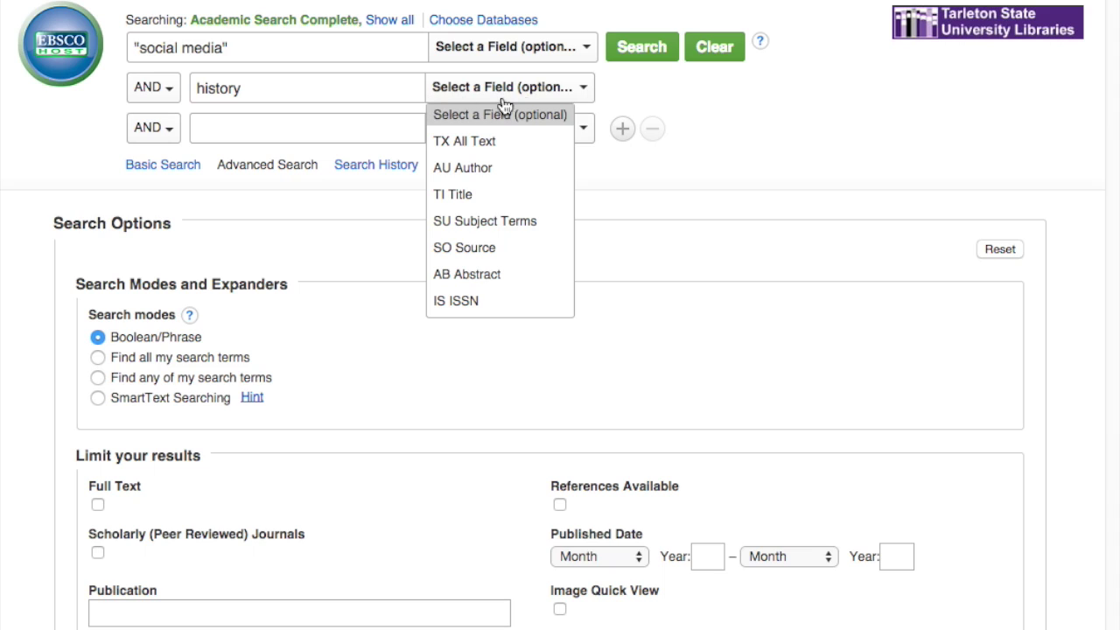
{"action": "left_click", "coordinate": [621, 90]}
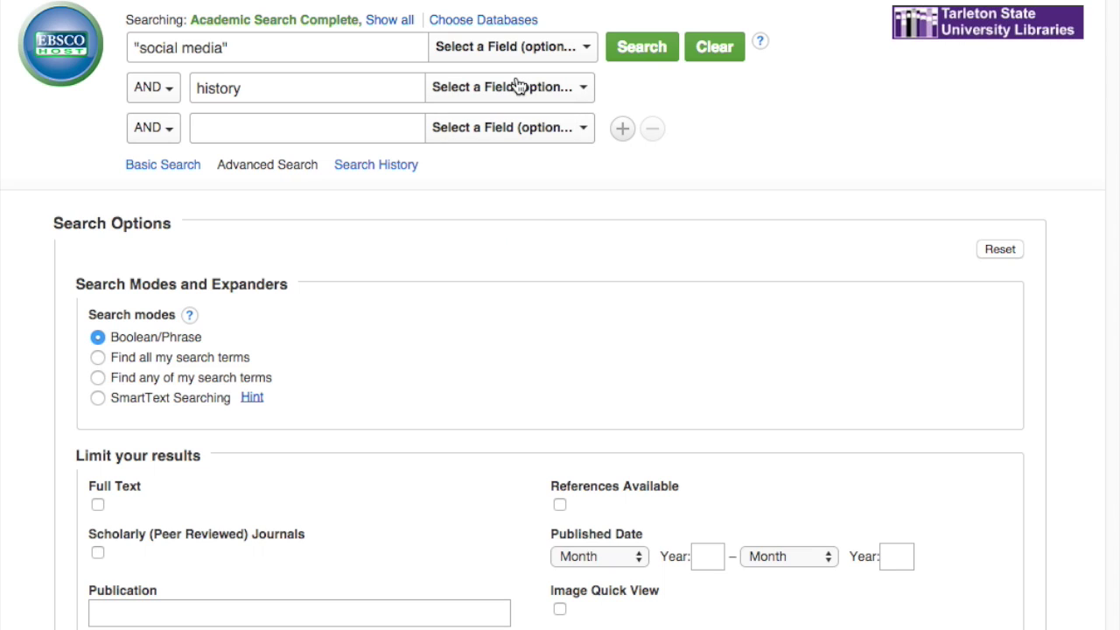
{"action": "left_click", "coordinate": [658, 50]}
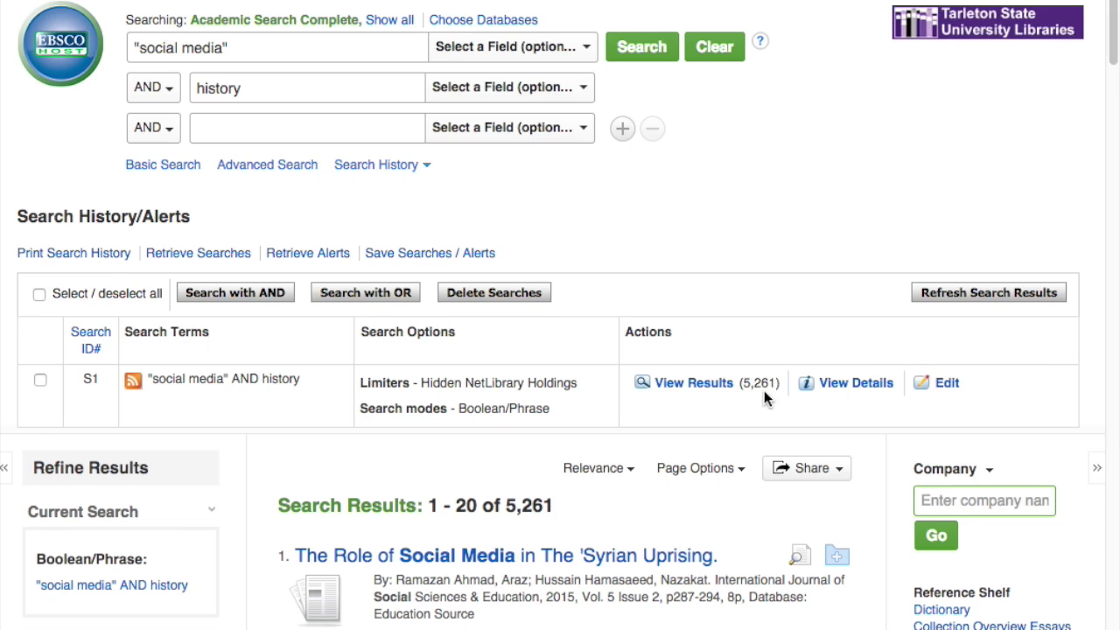
- Scroll through the 5,261 results for "social media" AND history
{"action": "scroll", "coordinate": [761, 394], "scroll_direction": "down", "scroll_amount": 4}
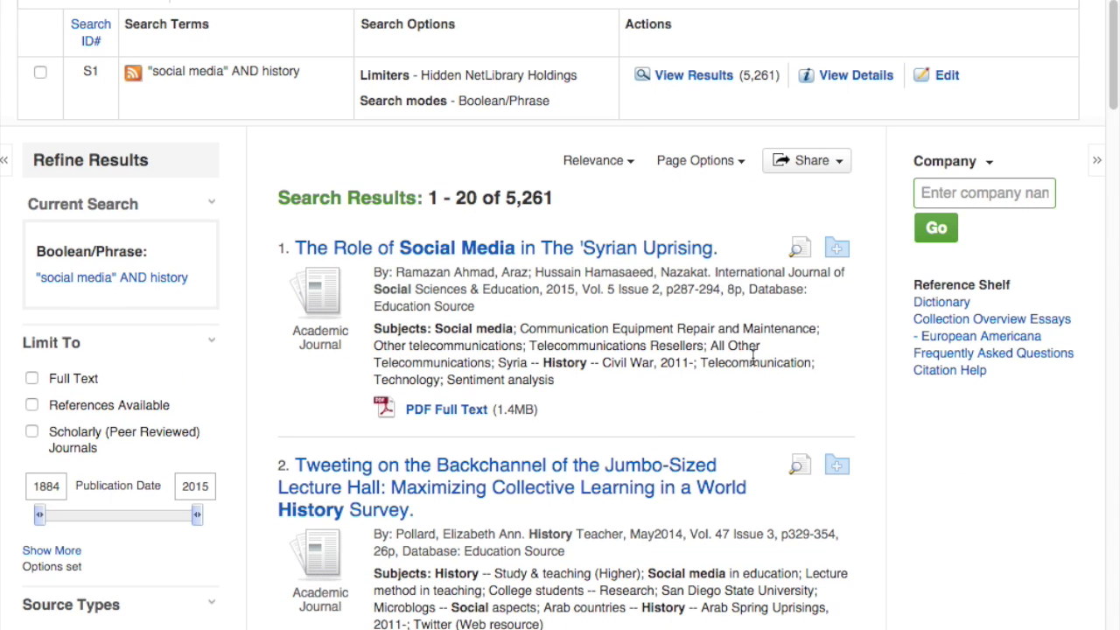
{"action": "scroll", "coordinate": [752, 359], "scroll_direction": "down", "scroll_amount": 1}
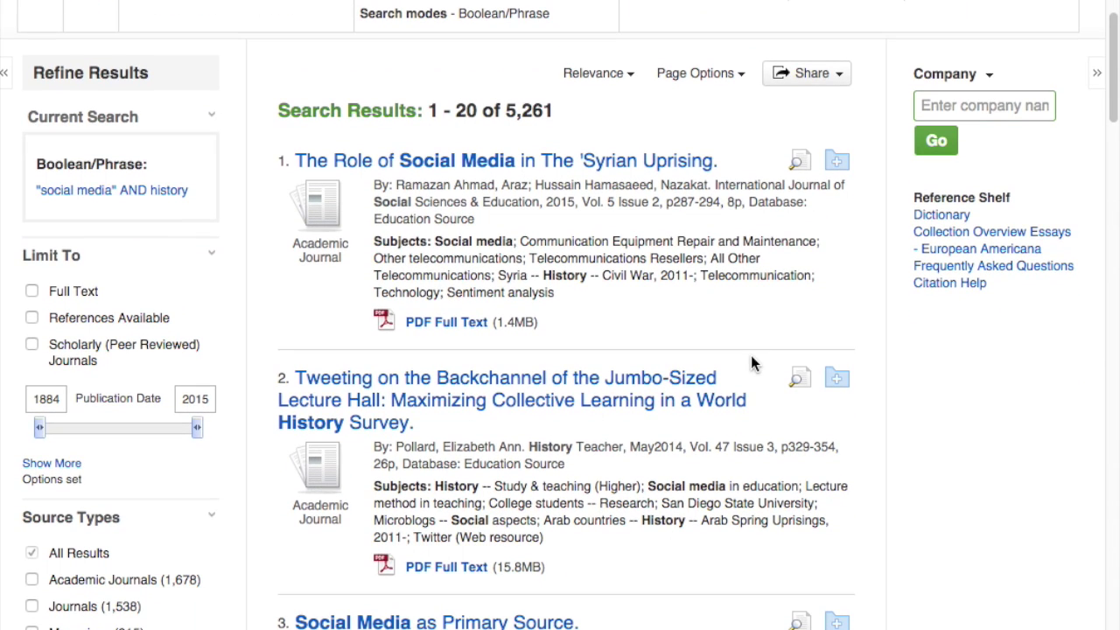
{"action": "scroll", "coordinate": [750, 355], "scroll_direction": "down", "scroll_amount": 2}
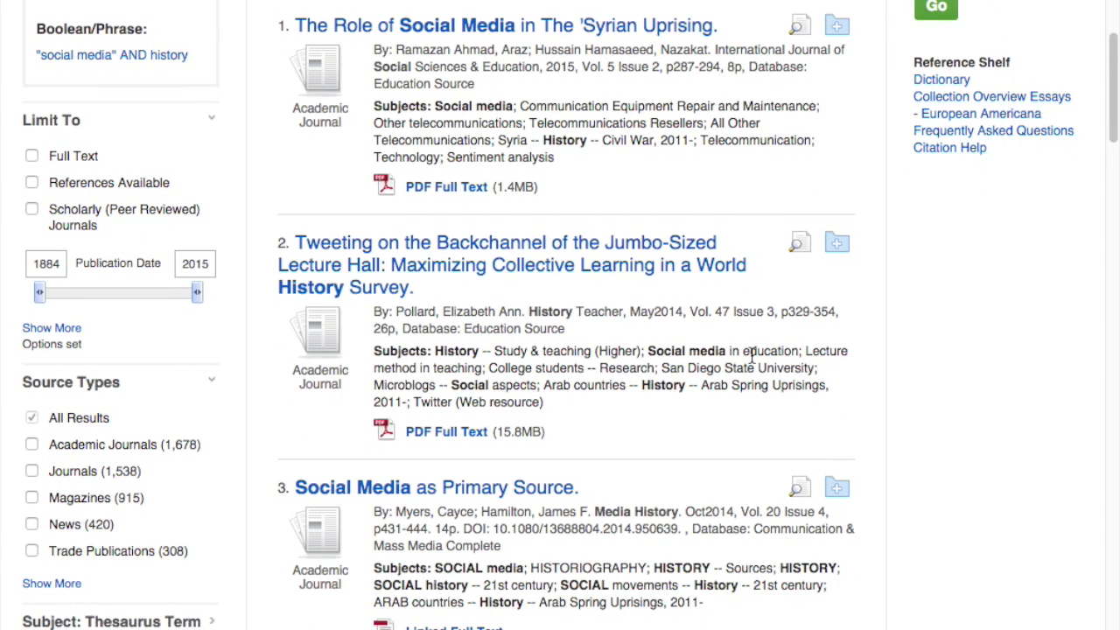
{"action": "scroll", "coordinate": [751, 353], "scroll_direction": "down", "scroll_amount": 6}
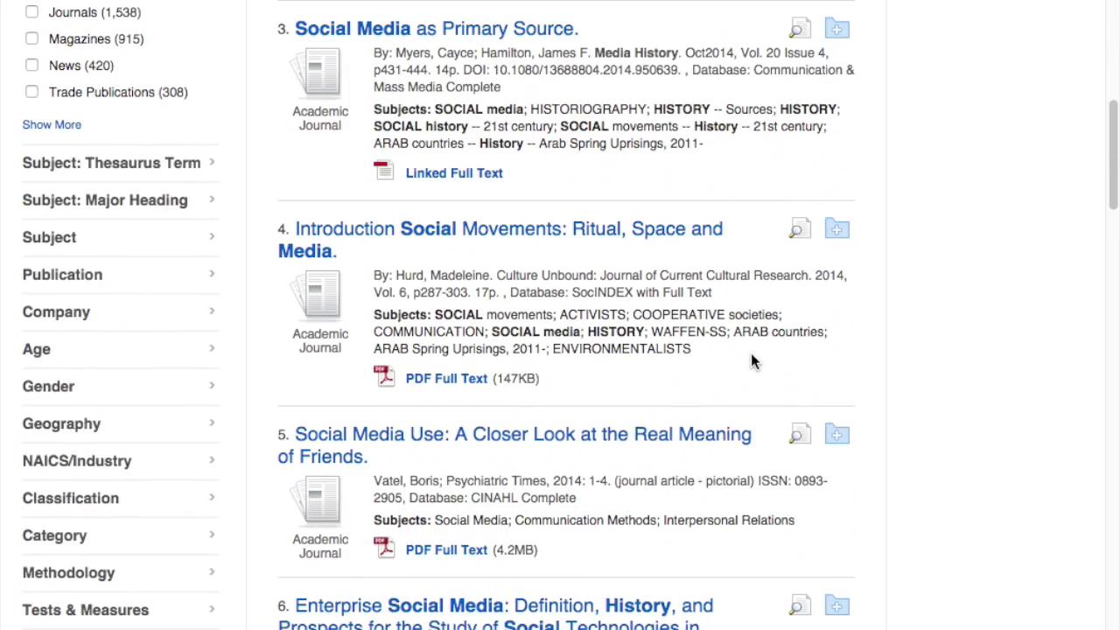
{"action": "scroll", "coordinate": [752, 357], "scroll_direction": "down", "scroll_amount": 1}
{"action": "scroll", "coordinate": [751, 353], "scroll_direction": "down", "scroll_amount": 4}
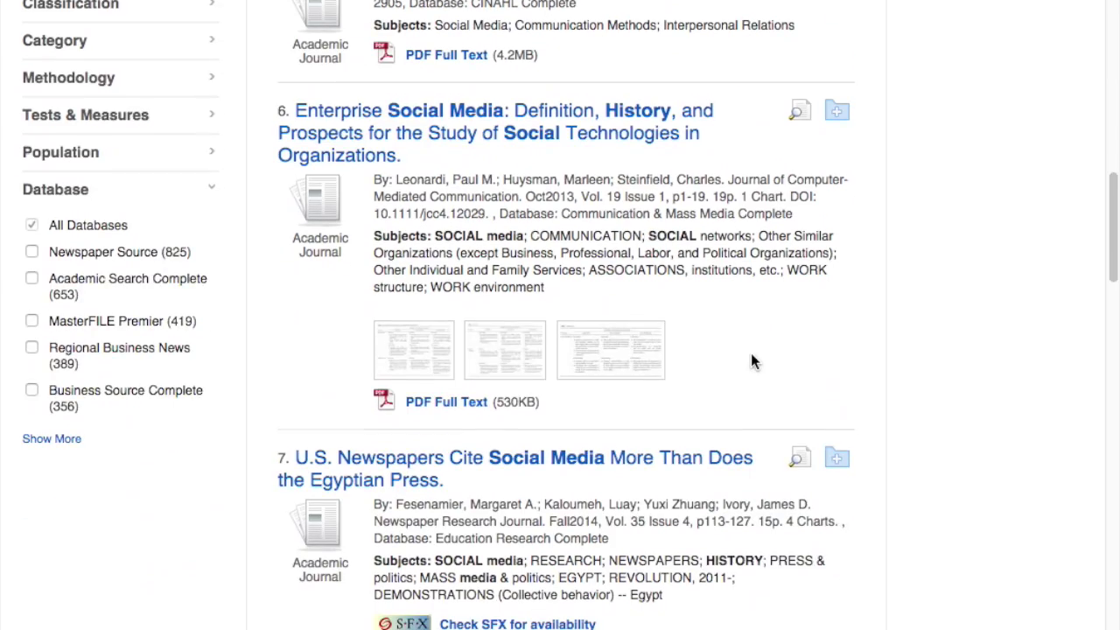
{"action": "scroll", "coordinate": [752, 359], "scroll_direction": "down", "scroll_amount": 2}
{"action": "scroll", "coordinate": [754, 362], "scroll_direction": "down", "scroll_amount": 10}
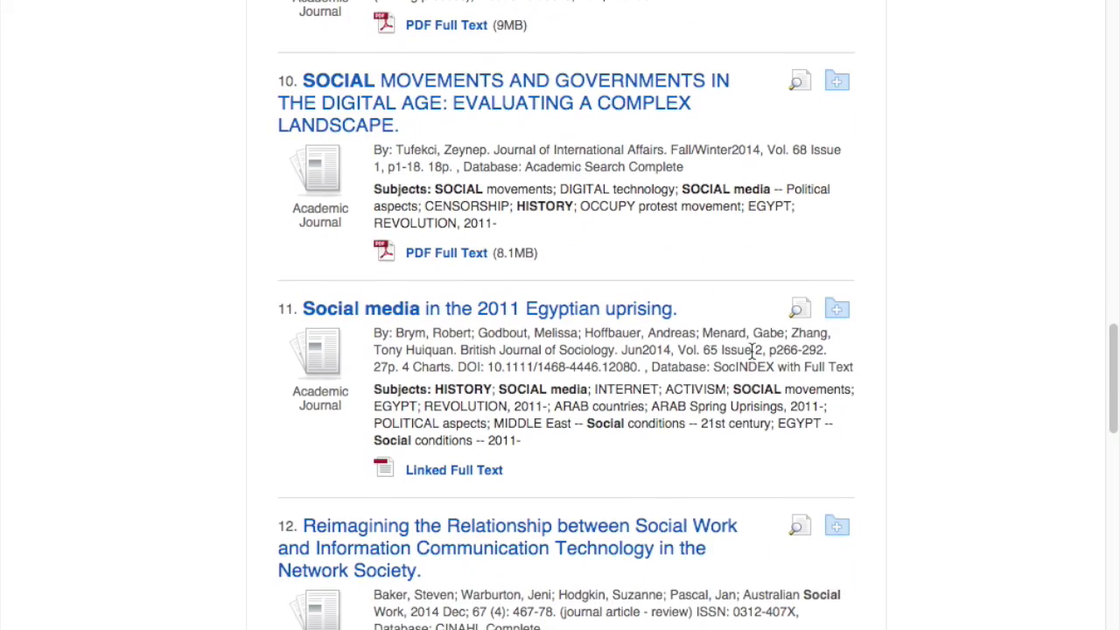
{"action": "scroll", "coordinate": [751, 351], "scroll_direction": "down", "scroll_amount": 3}
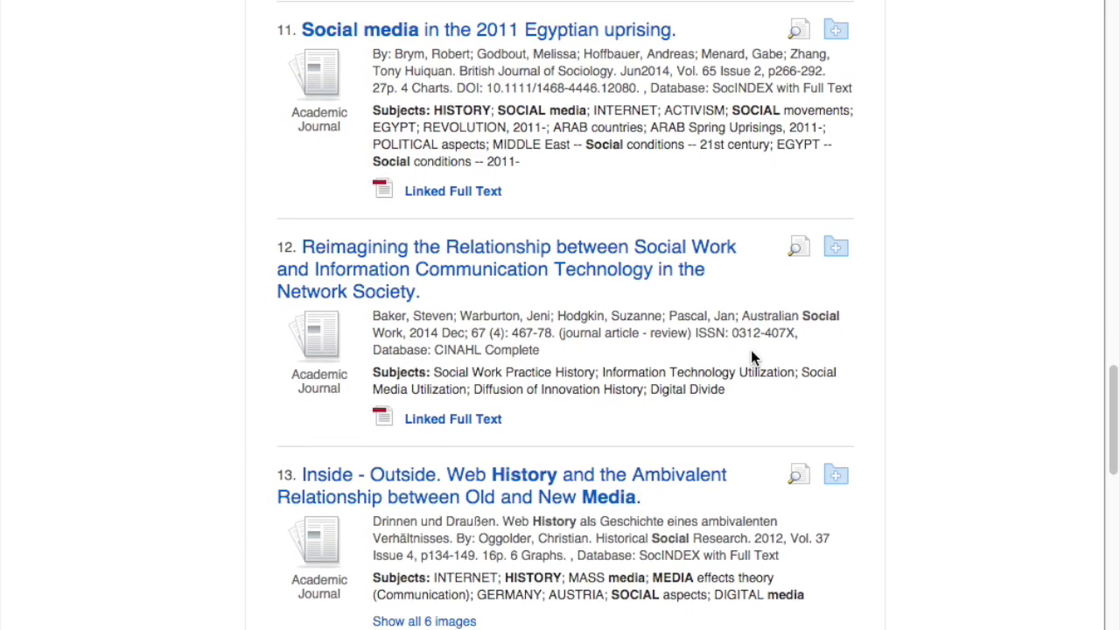
{"action": "scroll", "coordinate": [750, 350], "scroll_direction": "down", "scroll_amount": 8}
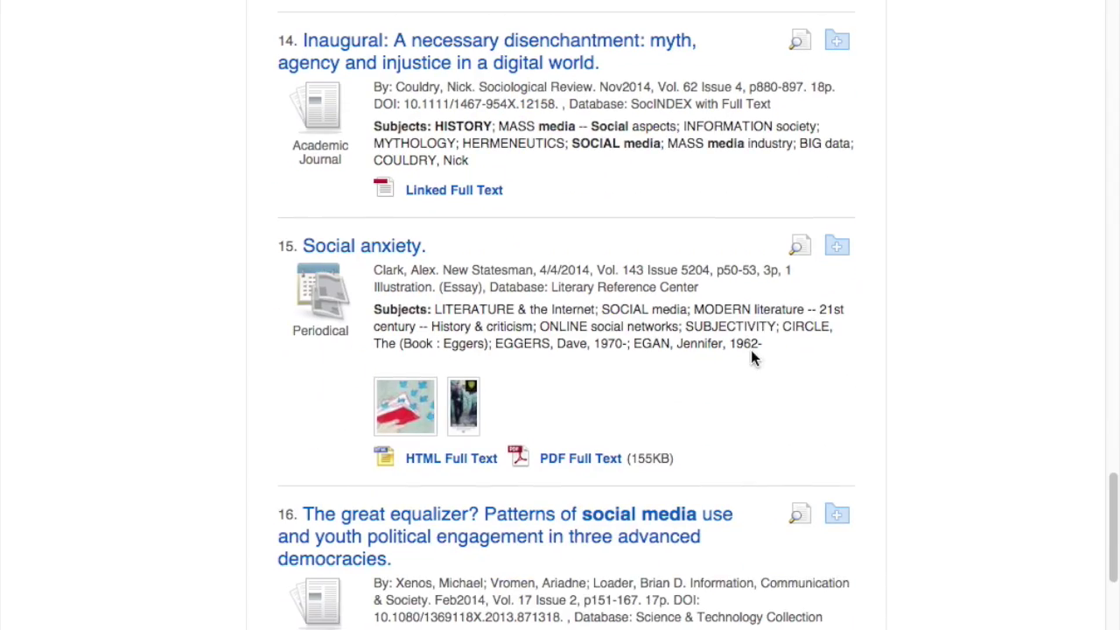
{"action": "scroll", "coordinate": [751, 350], "scroll_direction": "down", "scroll_amount": 9}
{"action": "scroll", "coordinate": [750, 350], "scroll_direction": "down", "scroll_amount": 4}
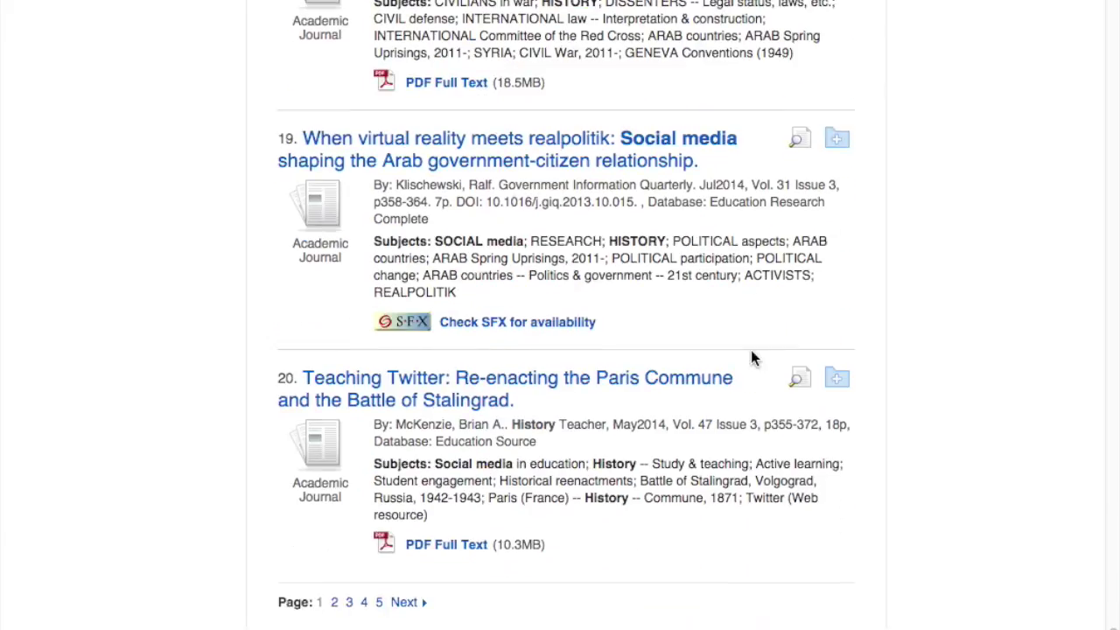
{"action": "scroll", "coordinate": [751, 350], "scroll_direction": "up", "scroll_amount": 8}
{"action": "scroll", "coordinate": [751, 354], "scroll_direction": "up", "scroll_amount": 20}
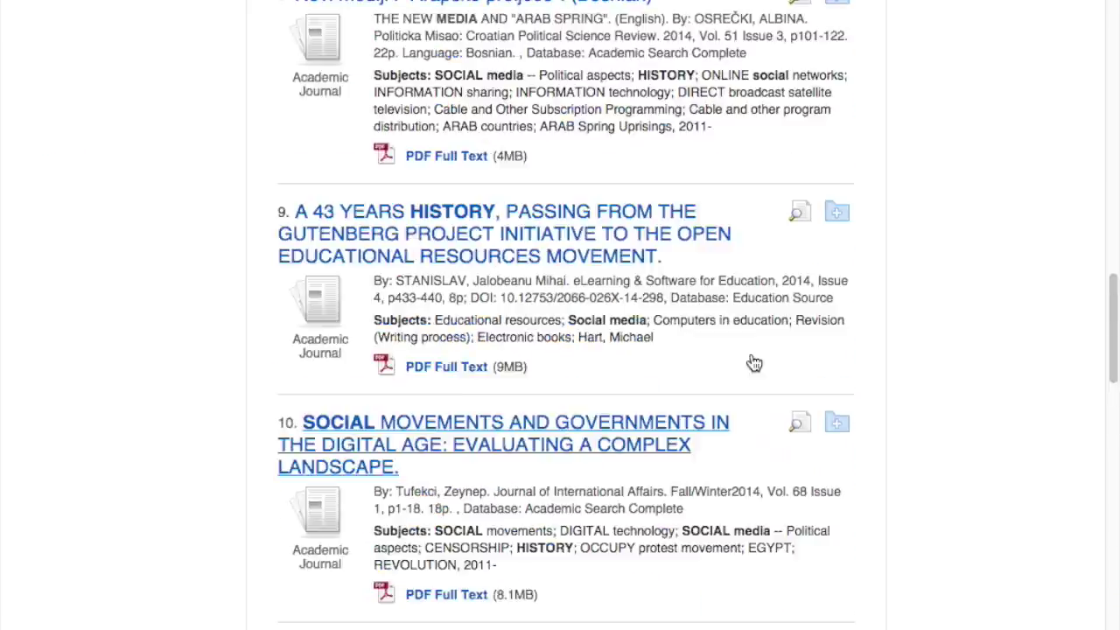
{"action": "scroll", "coordinate": [331, 339], "scroll_direction": "down", "scroll_amount": 3}
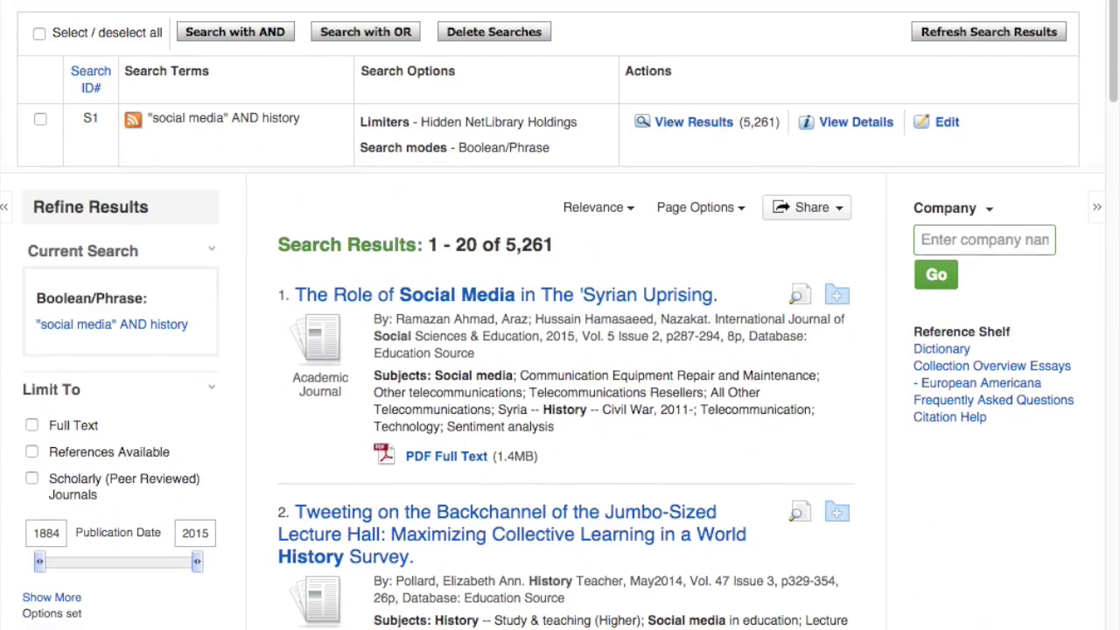
- Limit publication dates to 2009–2015 and restrict source types to Academic Journals
{"action": "left_click", "coordinate": [47, 532]}
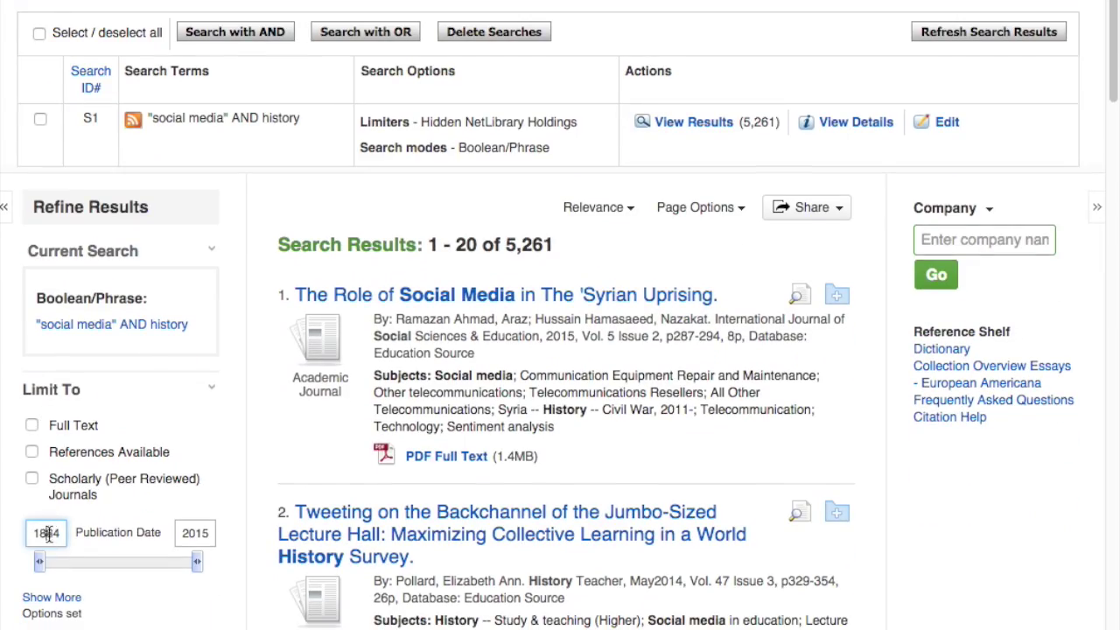
{"action": "double_click", "coordinate": [55, 533]}
{"action": "type", "text": "2000"}
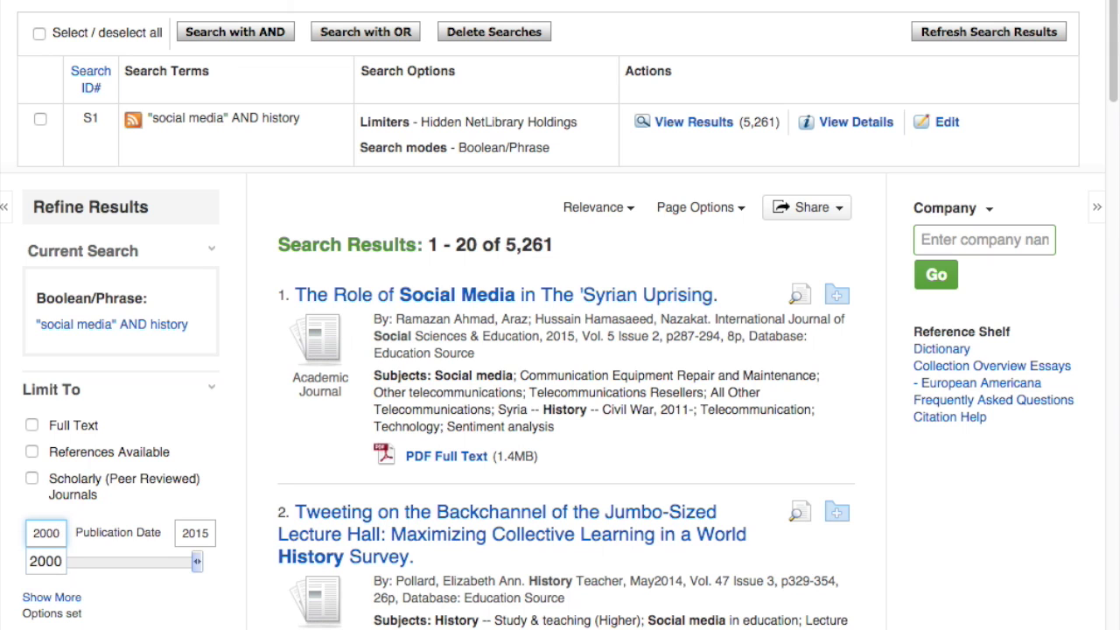
{"action": "key", "text": "BackSpace"}
{"action": "type", "text": "9"}
{"action": "key", "text": "Return"}
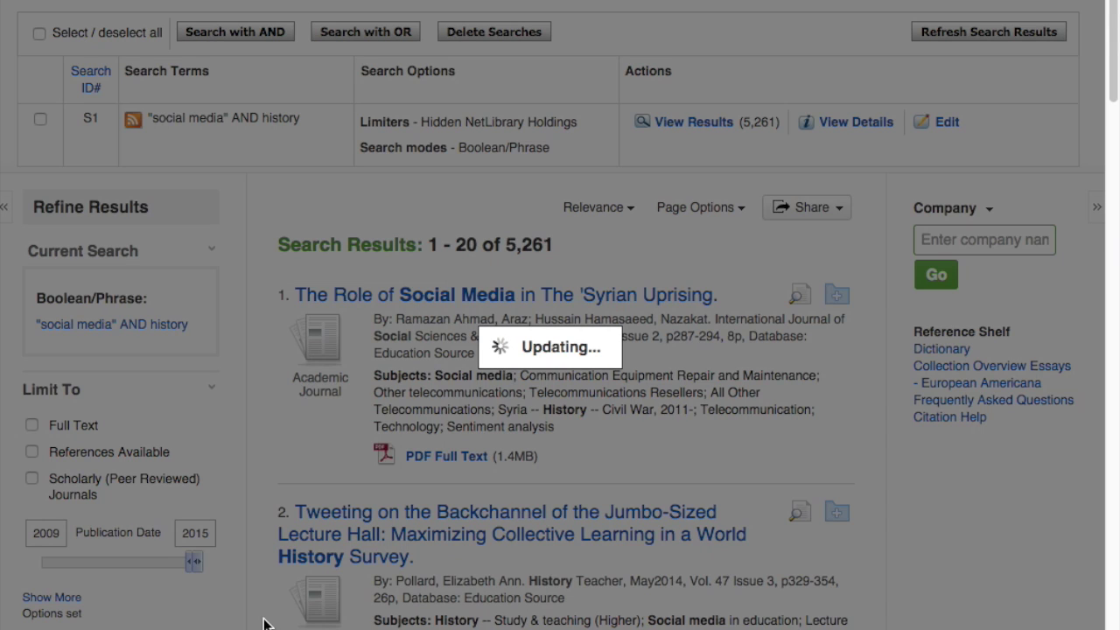
{"action": "scroll", "coordinate": [193, 620], "scroll_direction": "down", "scroll_amount": 5}
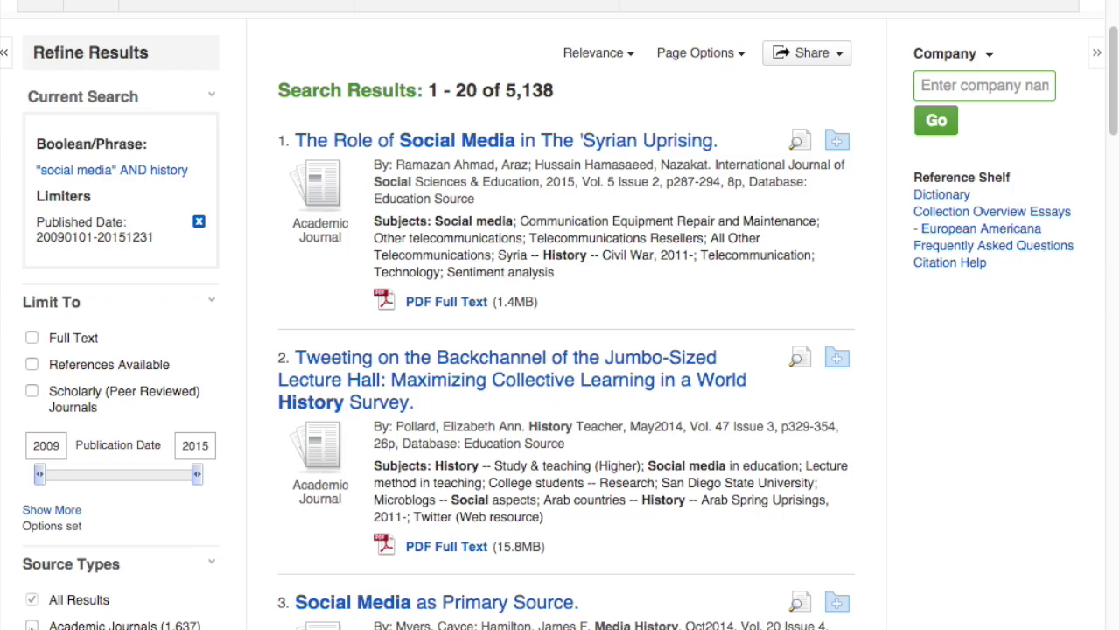
{"action": "left_click", "coordinate": [31, 625]}
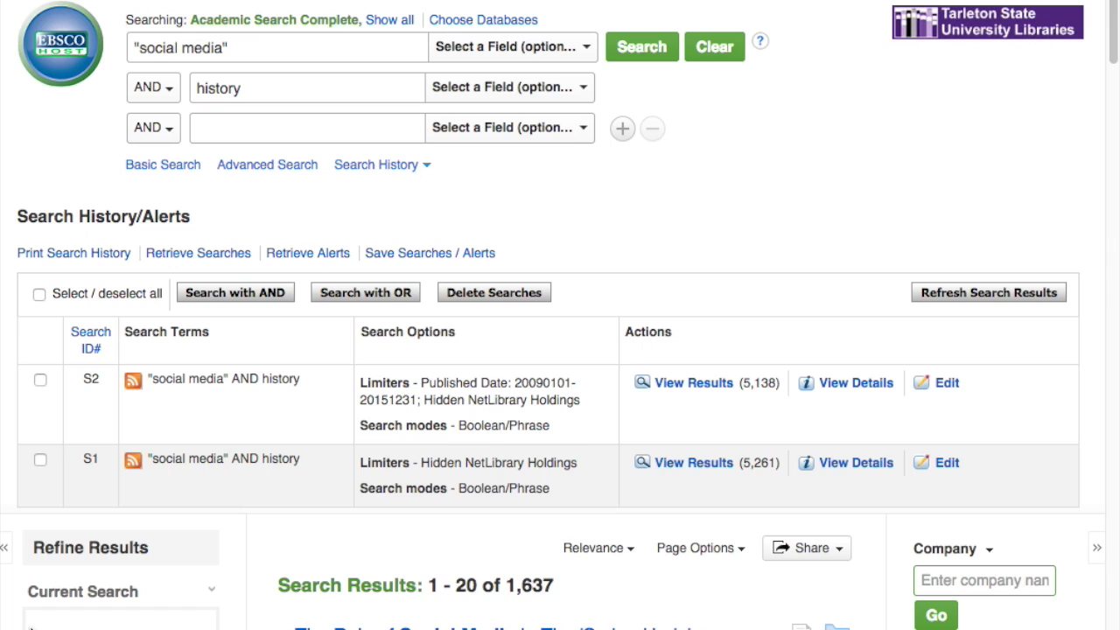
- Scroll the 1,637 results and open result 6, "Enterprise Social Media: Definition, History, and Prospects…"
{"action": "scroll", "coordinate": [183, 624], "scroll_direction": "down", "scroll_amount": 4}
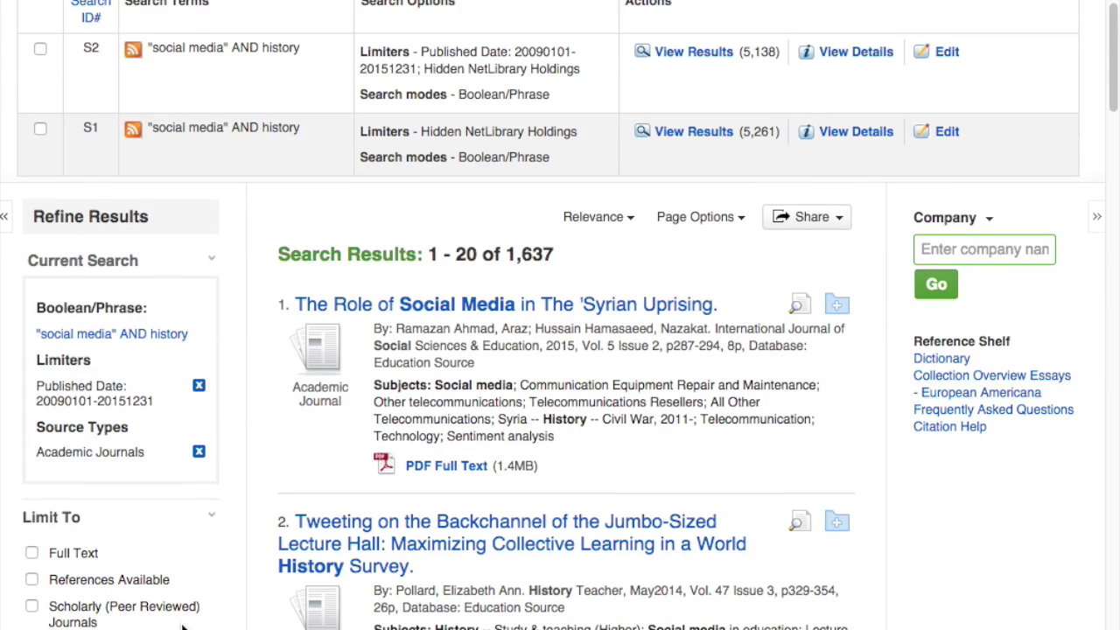
{"action": "scroll", "coordinate": [184, 625], "scroll_direction": "down", "scroll_amount": 4}
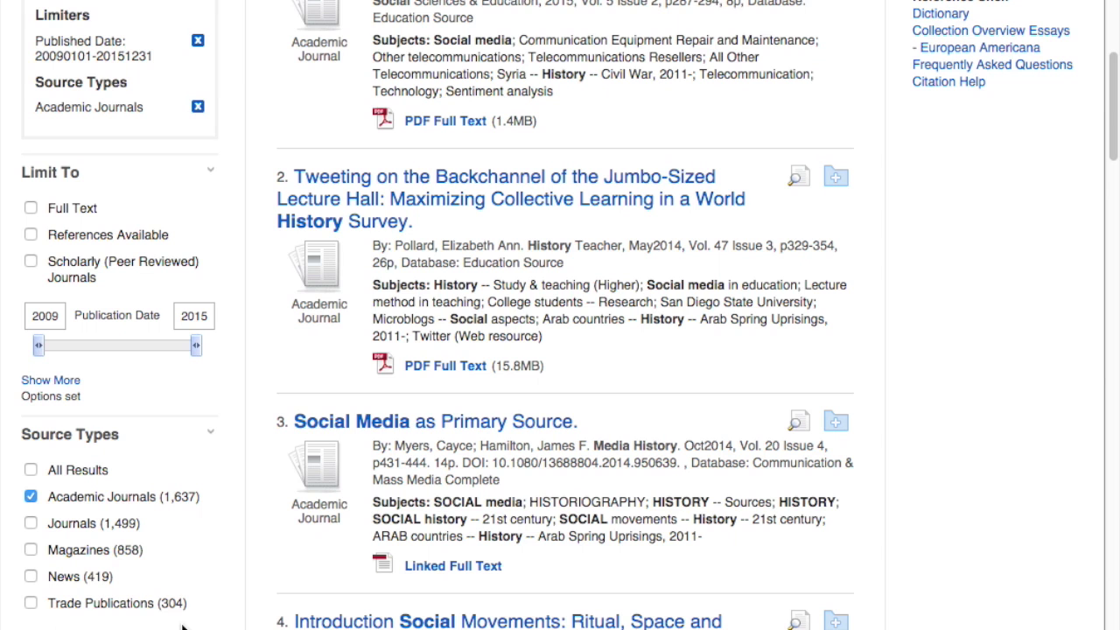
{"action": "scroll", "coordinate": [184, 625], "scroll_direction": "down", "scroll_amount": 1}
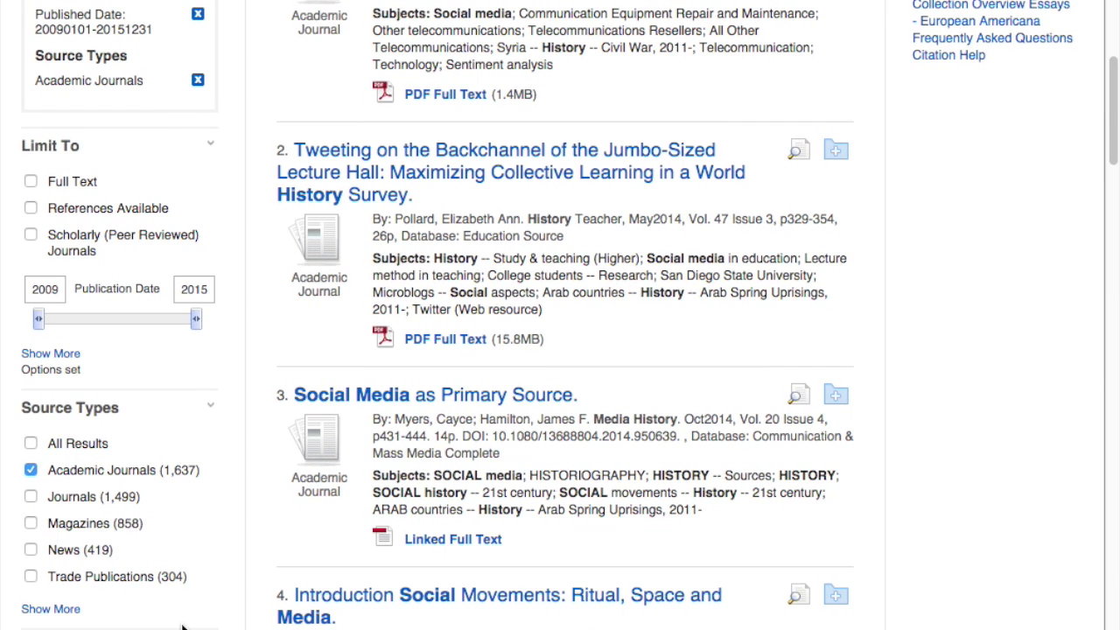
{"action": "scroll", "coordinate": [183, 625], "scroll_direction": "down", "scroll_amount": 3}
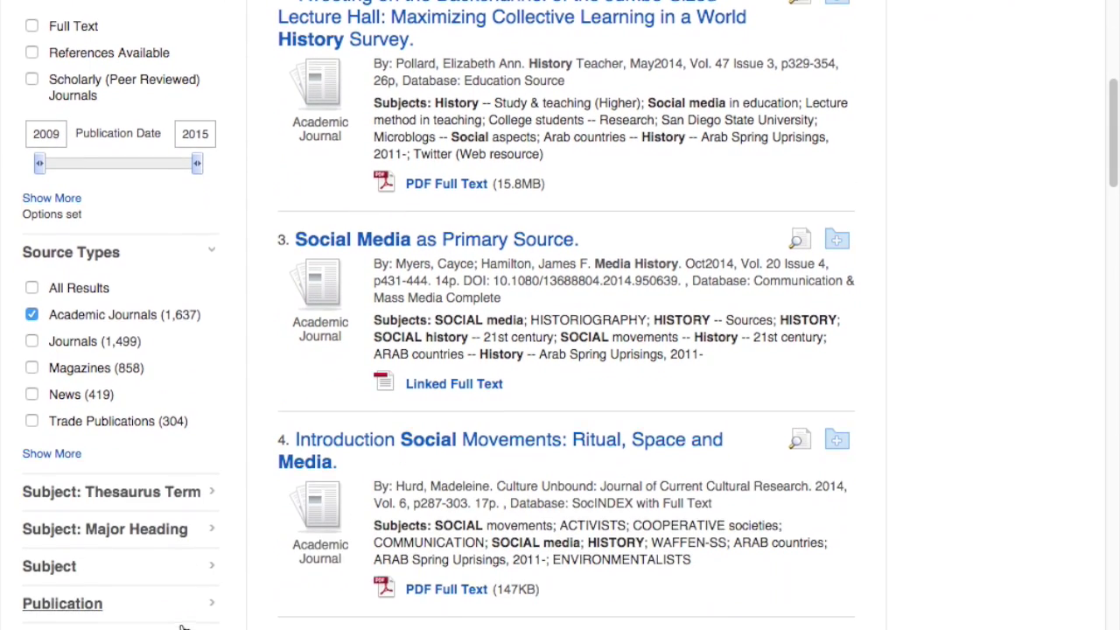
{"action": "scroll", "coordinate": [184, 625], "scroll_direction": "down", "scroll_amount": 1}
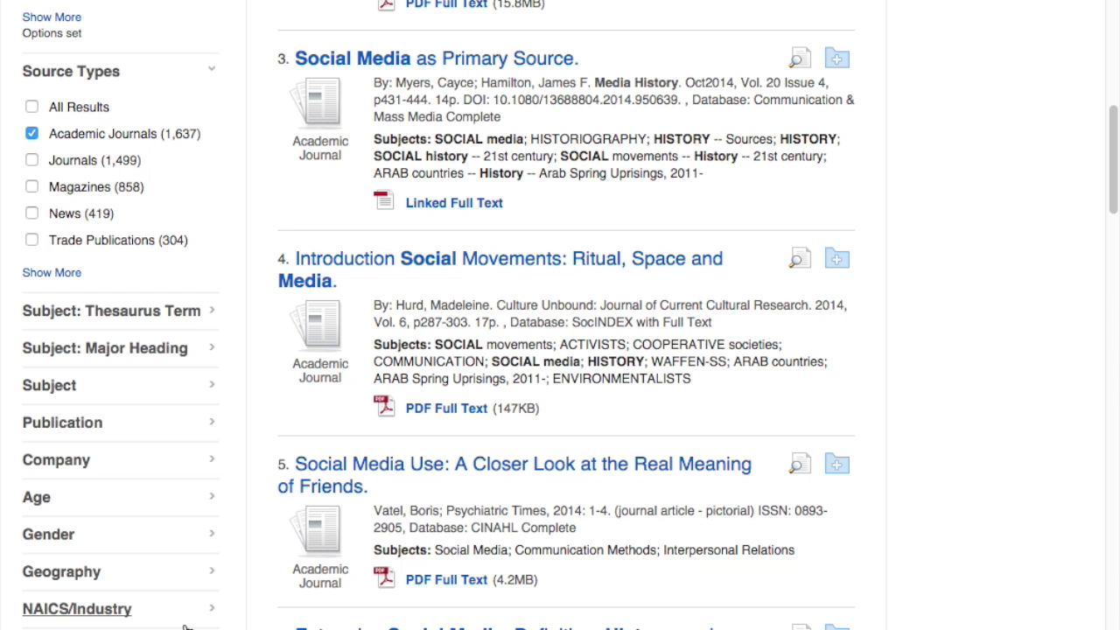
{"action": "scroll", "coordinate": [184, 625], "scroll_direction": "down", "scroll_amount": 1}
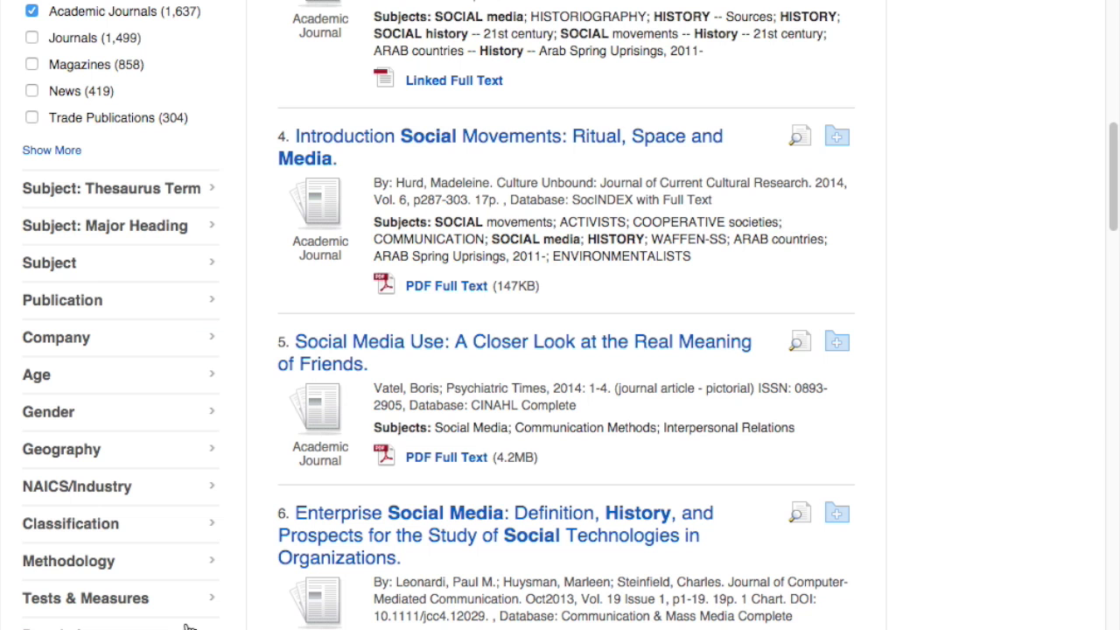
{"action": "scroll", "coordinate": [383, 591], "scroll_direction": "down", "scroll_amount": 1}
{"action": "scroll", "coordinate": [382, 595], "scroll_direction": "down", "scroll_amount": 1}
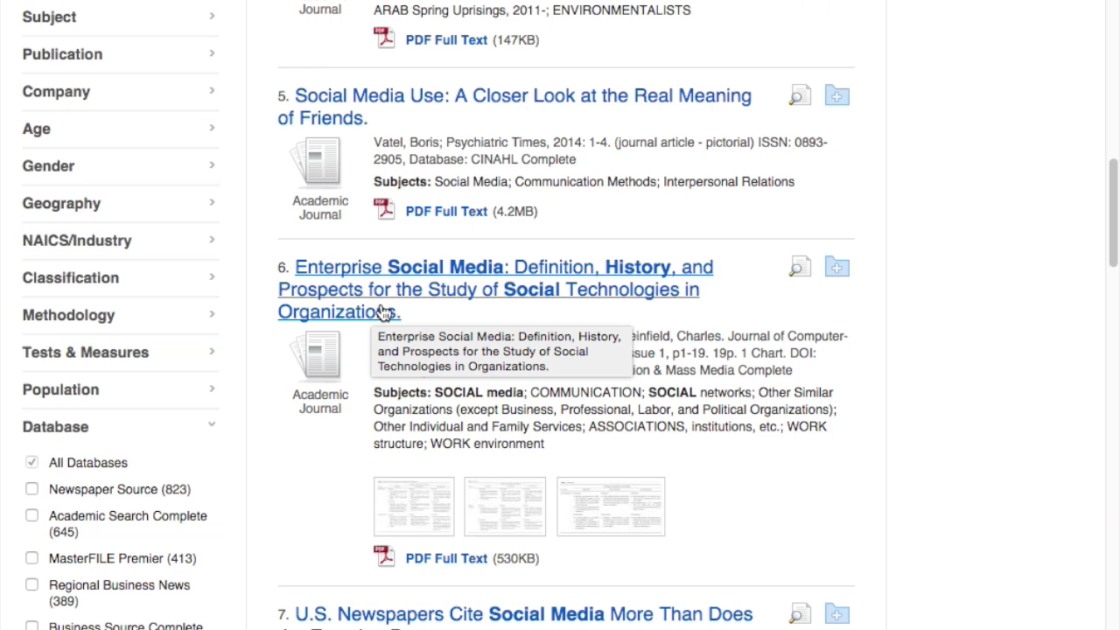
{"action": "left_click", "coordinate": [385, 313]}
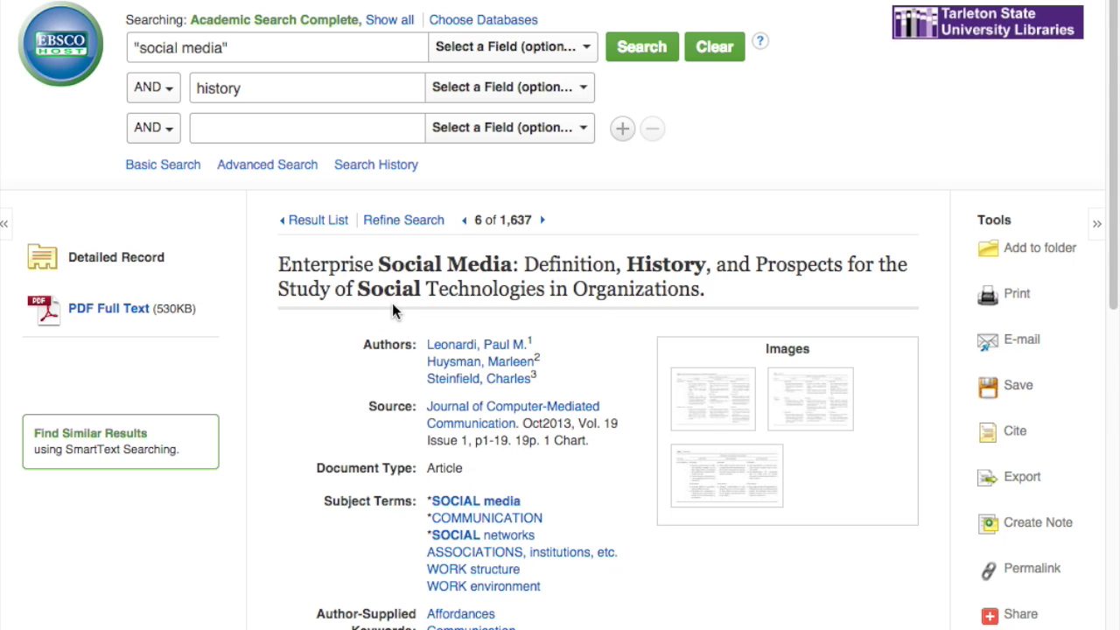
- Scroll through the Enterprise Social Media record's subjects, keywords and abstract
{"action": "scroll", "coordinate": [392, 308], "scroll_direction": "down", "scroll_amount": 5}
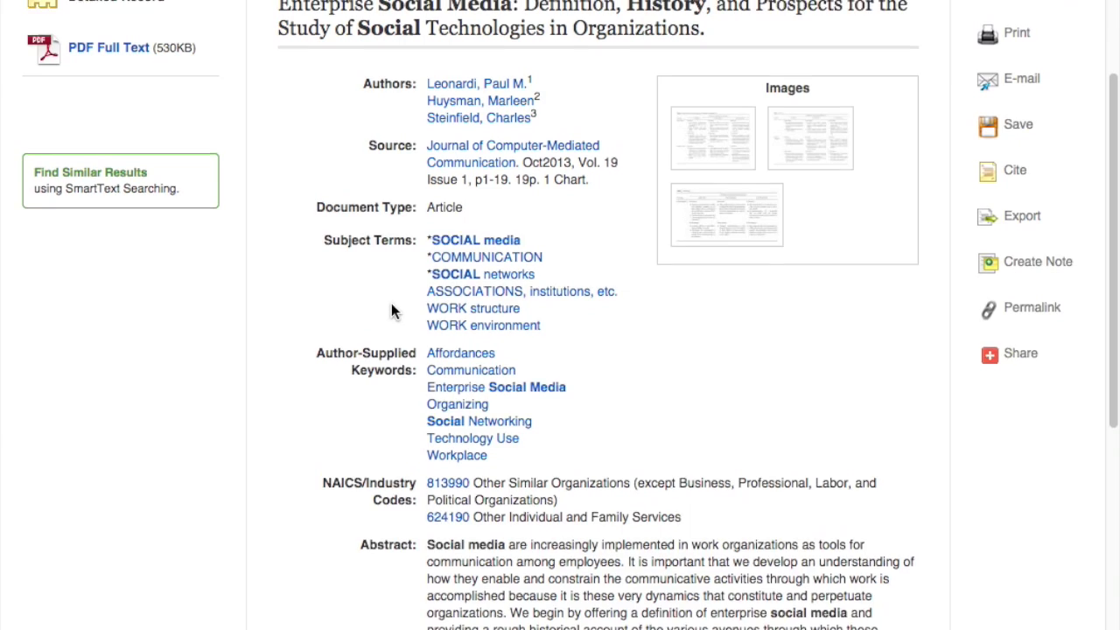
{"action": "scroll", "coordinate": [391, 308], "scroll_direction": "up", "scroll_amount": 1}
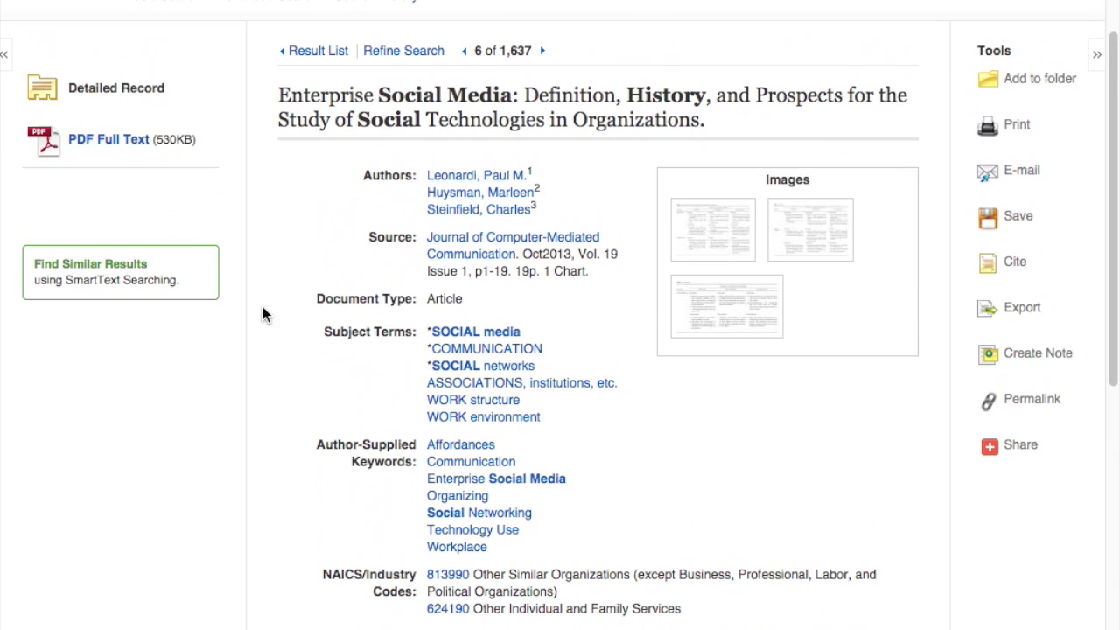
- Open the Enterprise Social Media article's PDF full text and read through its pages
{"action": "left_click", "coordinate": [126, 151]}
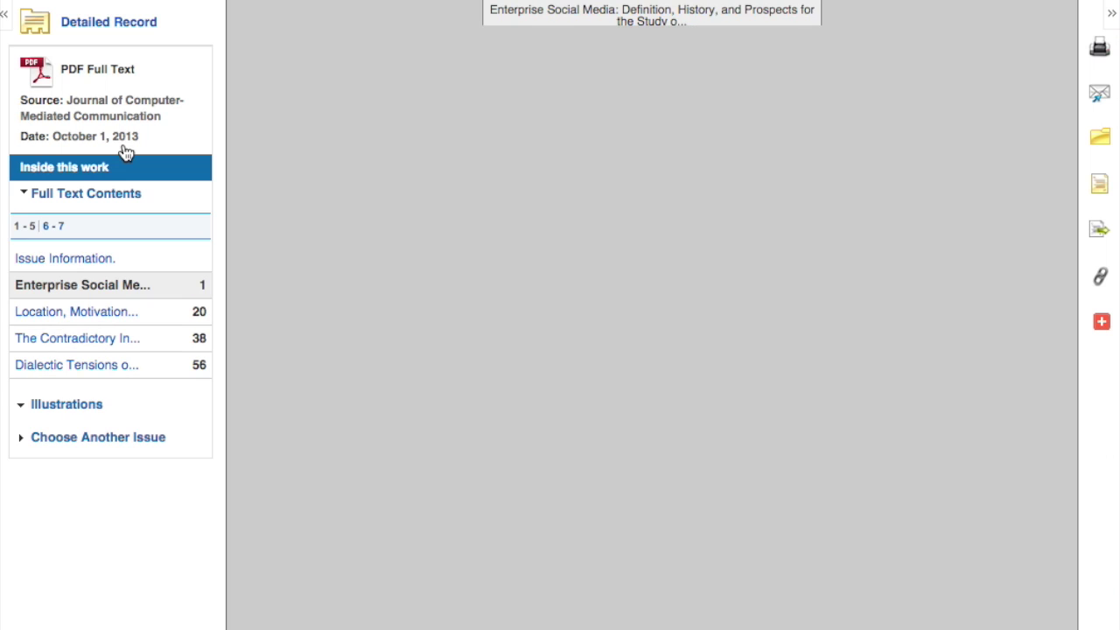
{"action": "scroll", "coordinate": [430, 273], "scroll_direction": "down", "scroll_amount": 5}
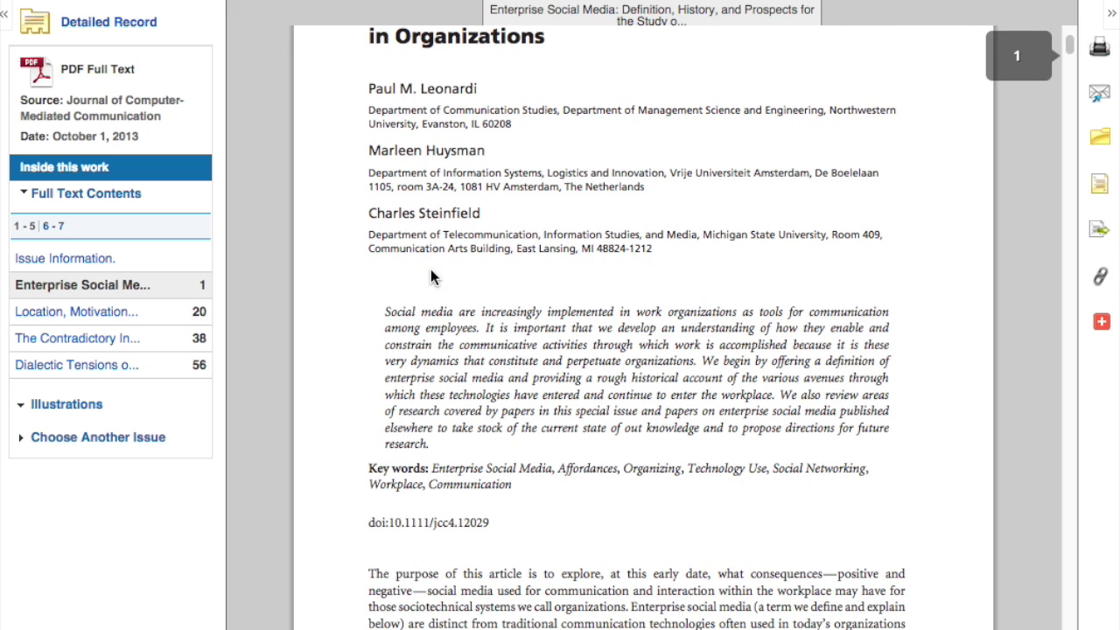
{"action": "scroll", "coordinate": [431, 273], "scroll_direction": "down", "scroll_amount": 3}
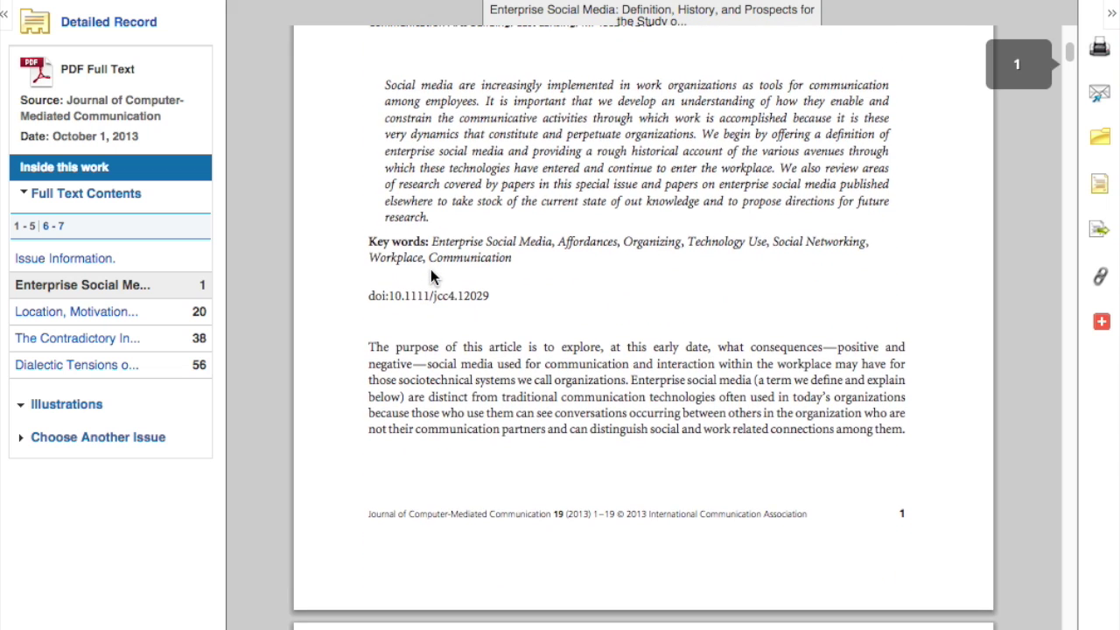
{"action": "scroll", "coordinate": [430, 273], "scroll_direction": "down", "scroll_amount": 5}
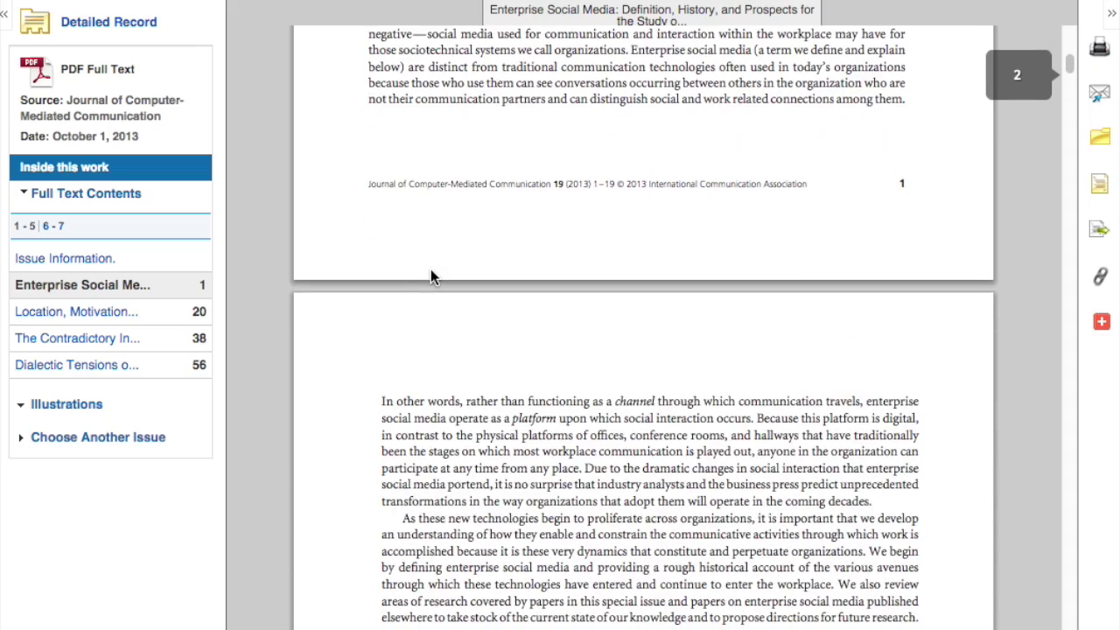
{"action": "scroll", "coordinate": [431, 273], "scroll_direction": "down", "scroll_amount": 8}
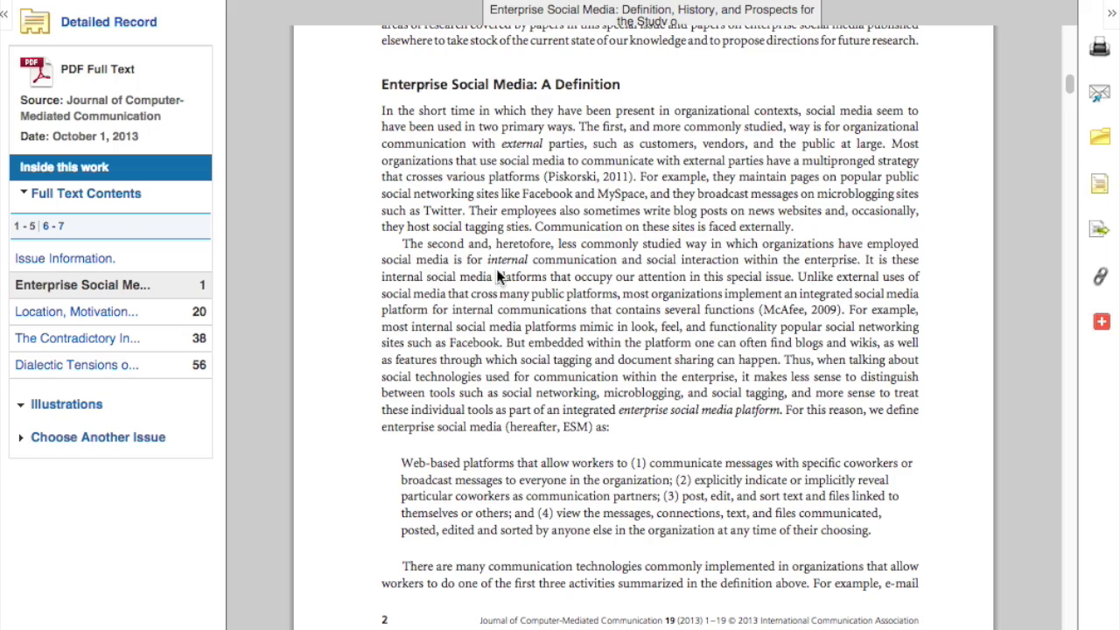
{"action": "scroll", "coordinate": [496, 268], "scroll_direction": "down", "scroll_amount": 13}
{"action": "scroll", "coordinate": [496, 269], "scroll_direction": "down", "scroll_amount": 10}
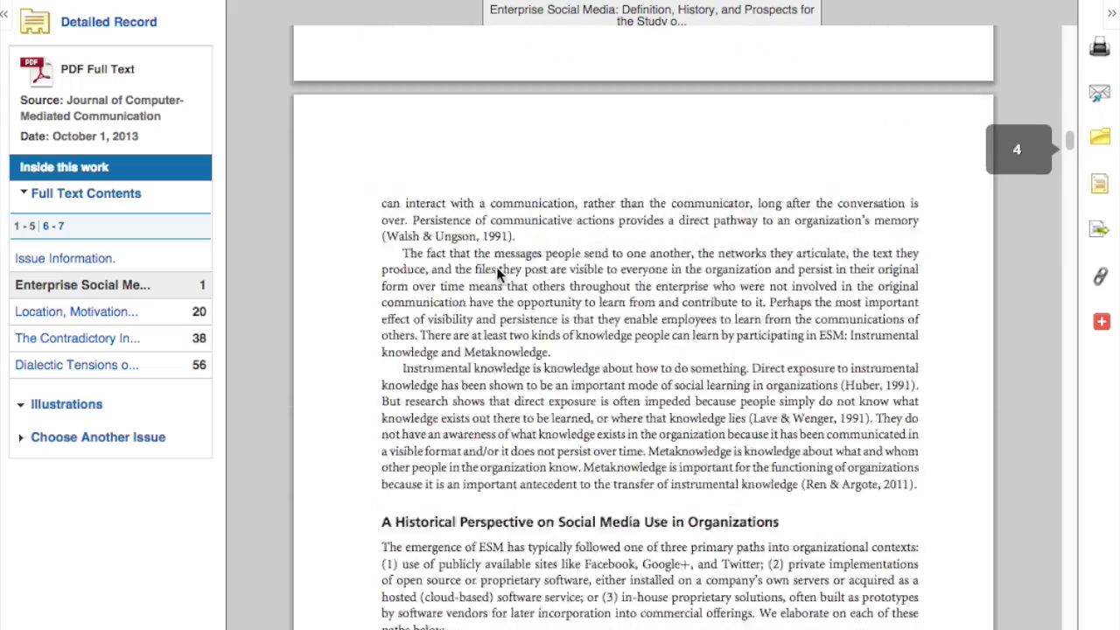
{"action": "scroll", "coordinate": [496, 268], "scroll_direction": "down", "scroll_amount": 10}
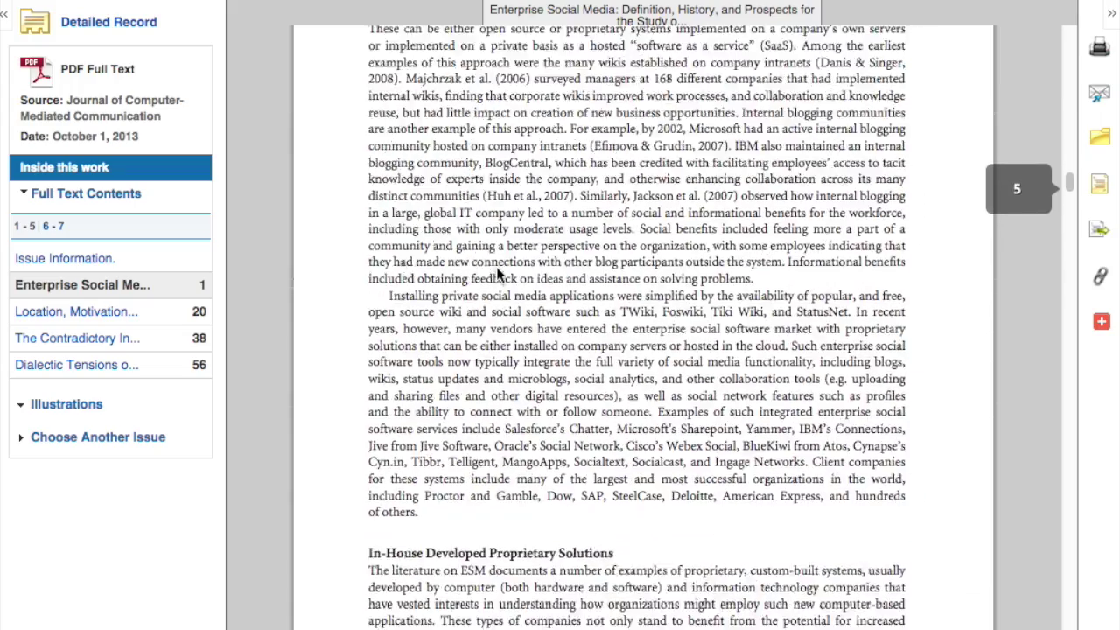
{"action": "scroll", "coordinate": [496, 274], "scroll_direction": "up", "scroll_amount": 20}
{"action": "scroll", "coordinate": [492, 262], "scroll_direction": "up", "scroll_amount": 6}
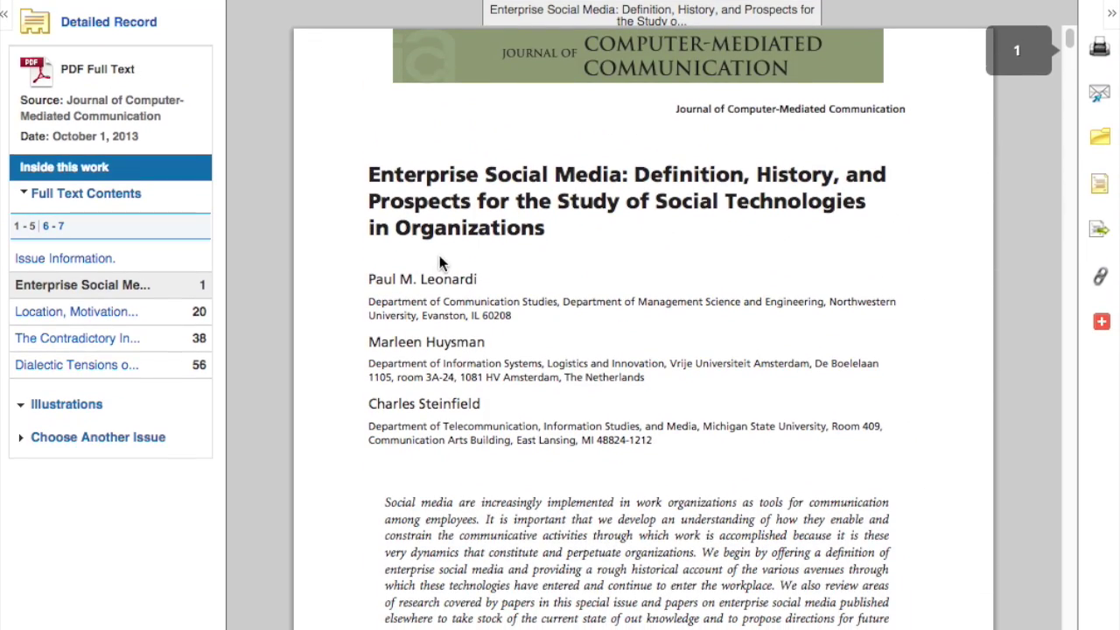
{"action": "left_click_drag", "start_coordinate": [546, 174], "coordinate": [574, 174]}
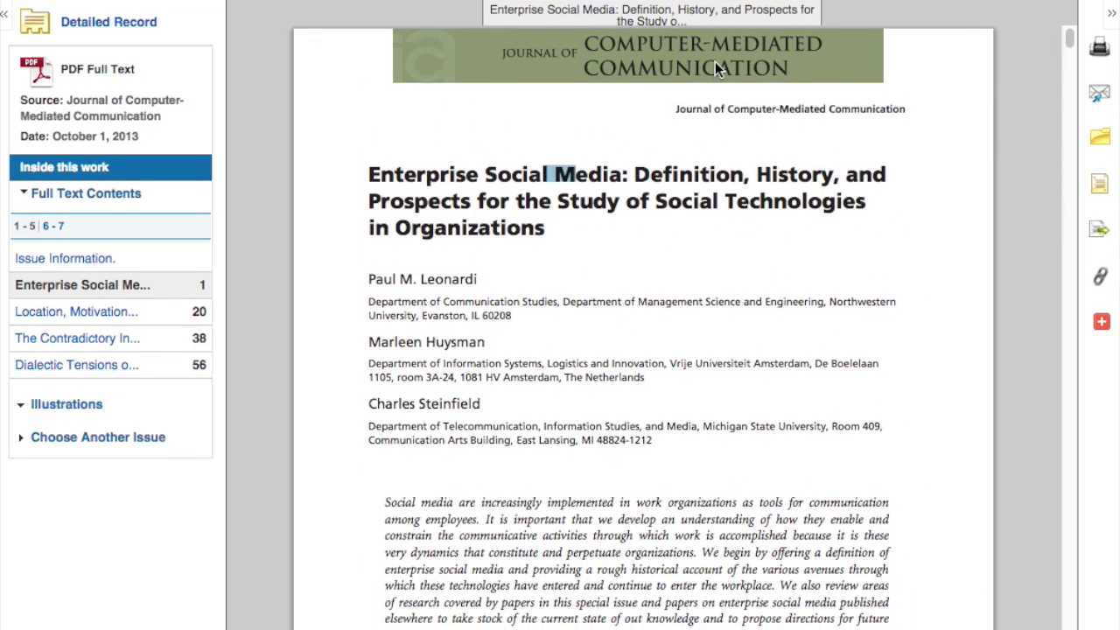
{"action": "left_click", "coordinate": [744, 110]}
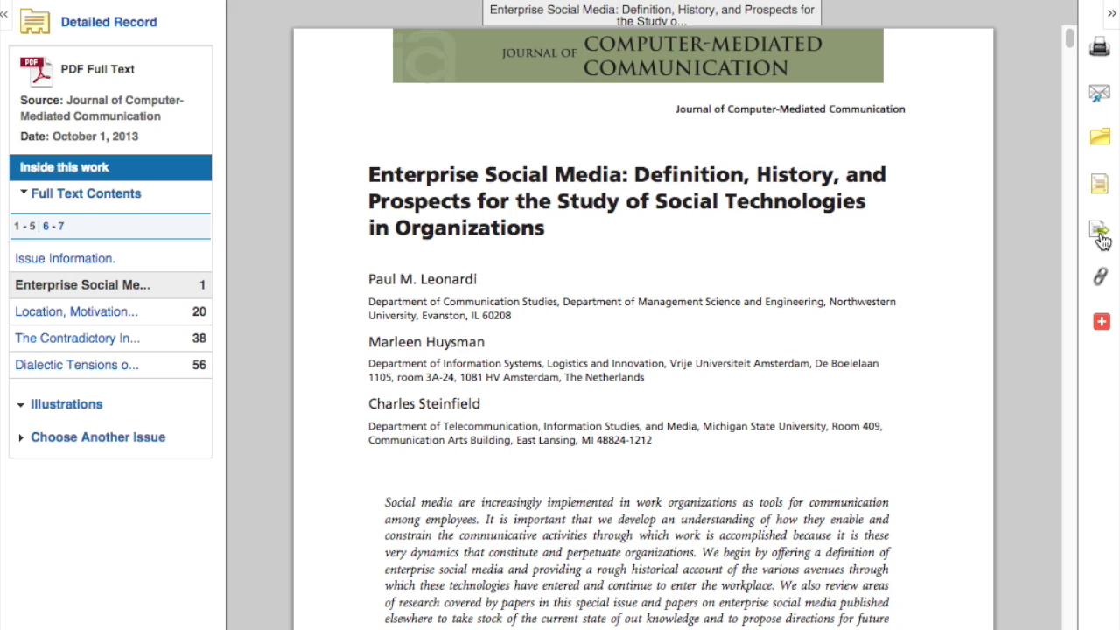
- Show the article's citation formats and highlight the title in its APA citation
{"action": "left_click", "coordinate": [1098, 192]}
{"action": "scroll", "coordinate": [353, 234], "scroll_direction": "down", "scroll_amount": 3}
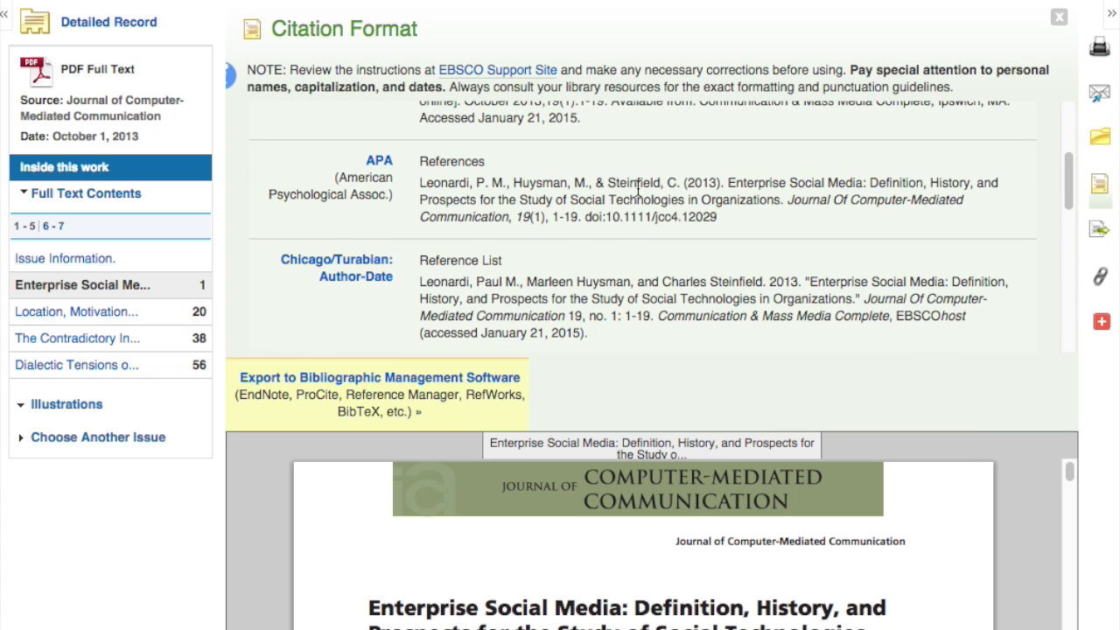
{"action": "left_click", "coordinate": [898, 187]}
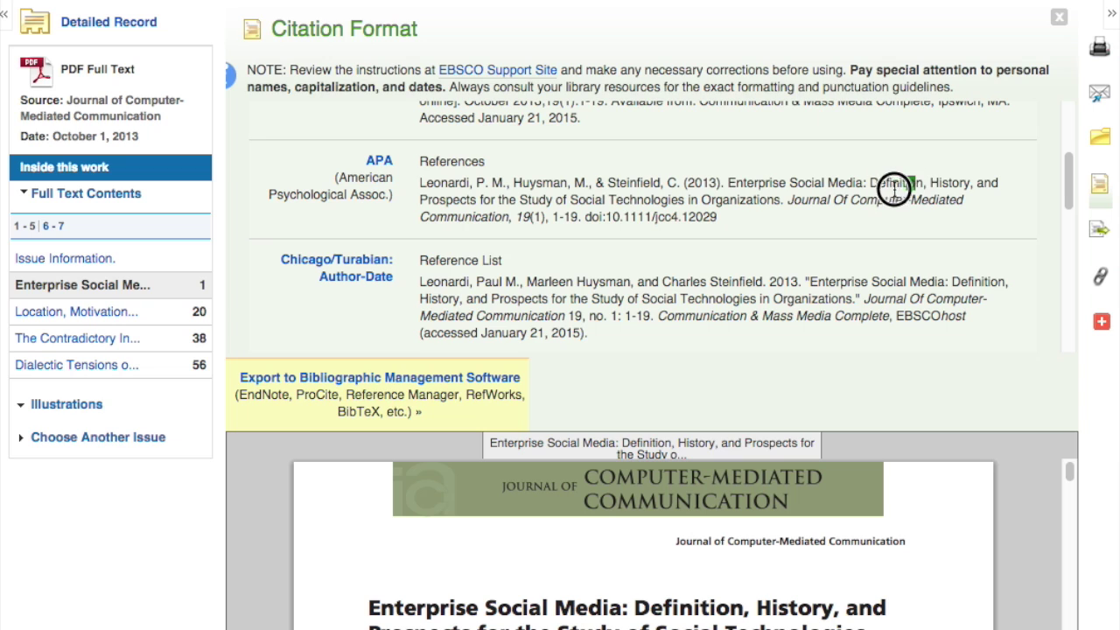
{"action": "left_click_drag", "start_coordinate": [898, 187], "coordinate": [779, 195]}
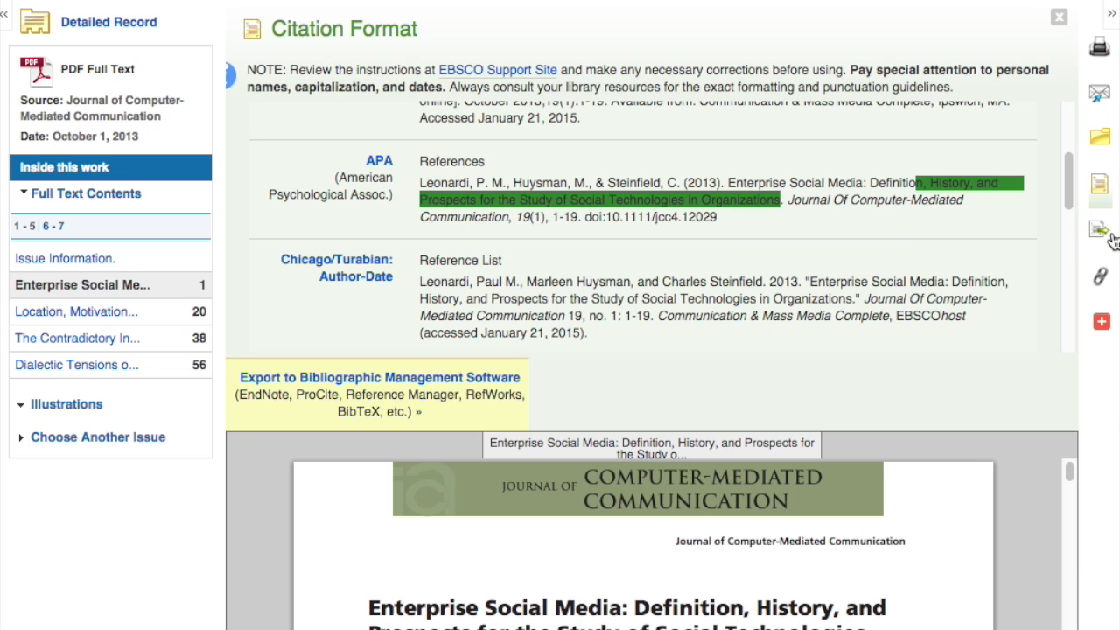
{"action": "left_click", "coordinate": [1100, 278]}
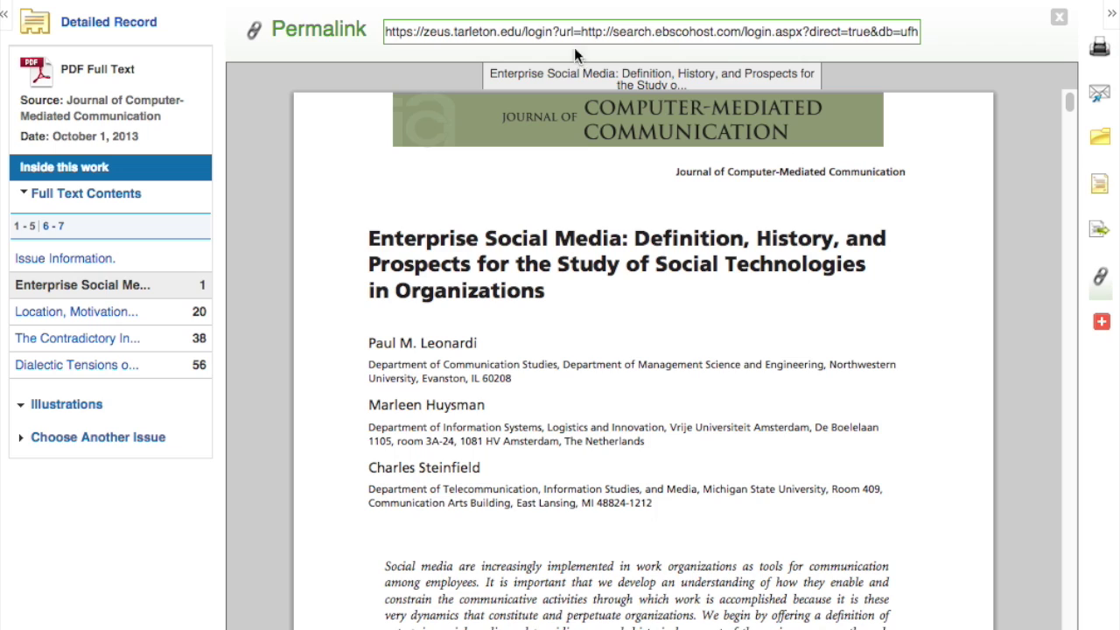
- Select the full permalink URL of the Enterprise Social Media article
{"action": "left_click", "coordinate": [432, 32]}
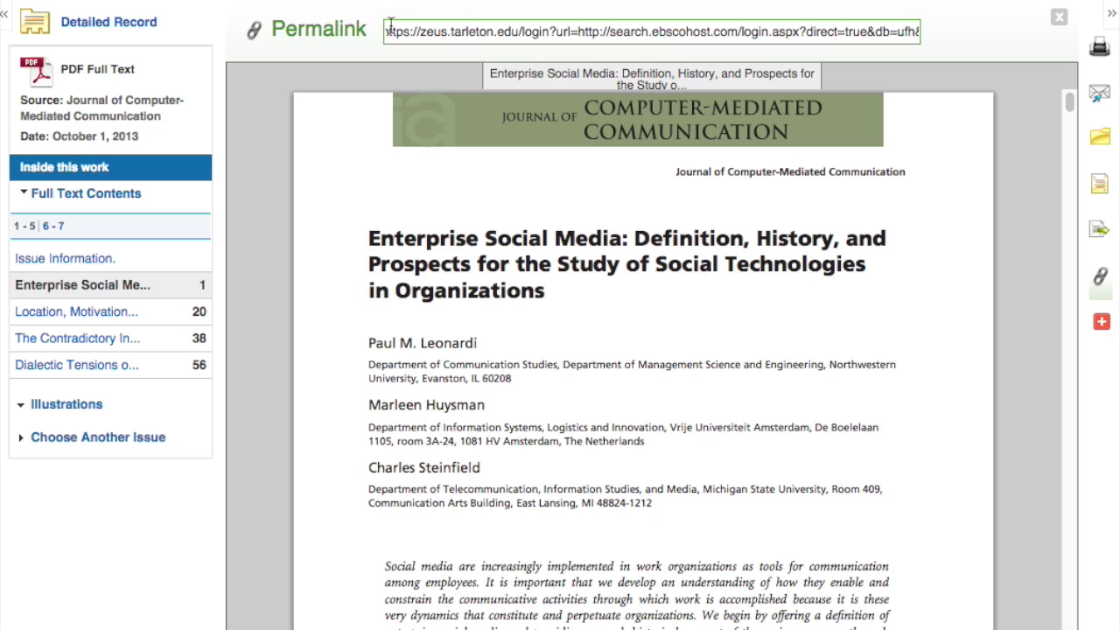
{"action": "left_click", "coordinate": [454, 32]}
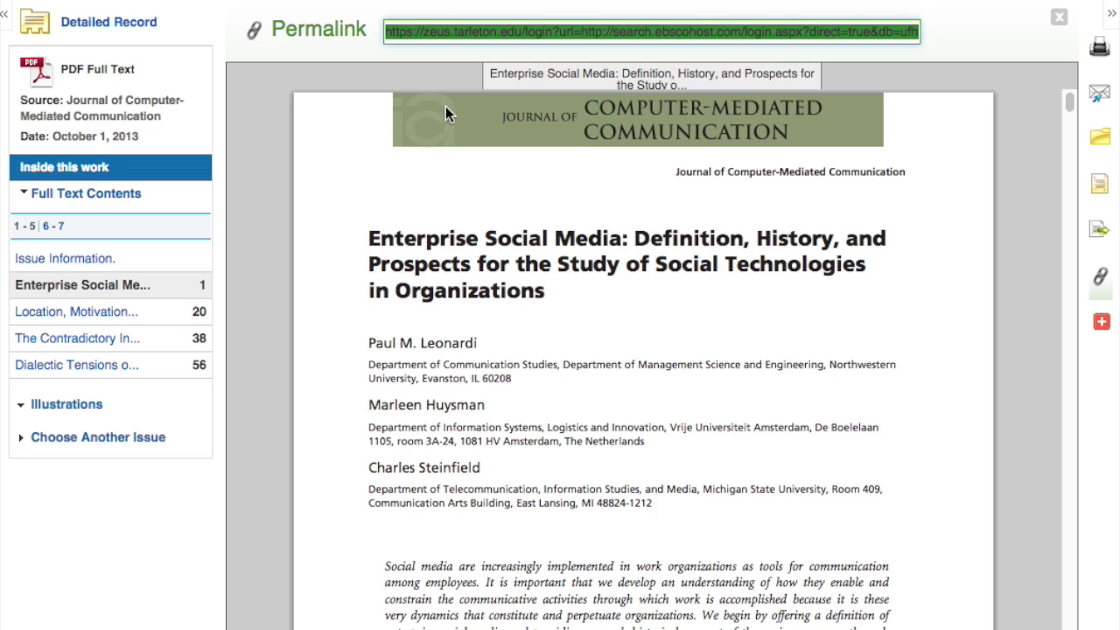
{"action": "left_click", "coordinate": [437, 31]}
- Start a new tweet containing the copied article permalink
{"action": "key", "text": "super+Tab"}
{"action": "left_click_drag", "start_coordinate": [2, 208], "coordinate": [239, 166]}
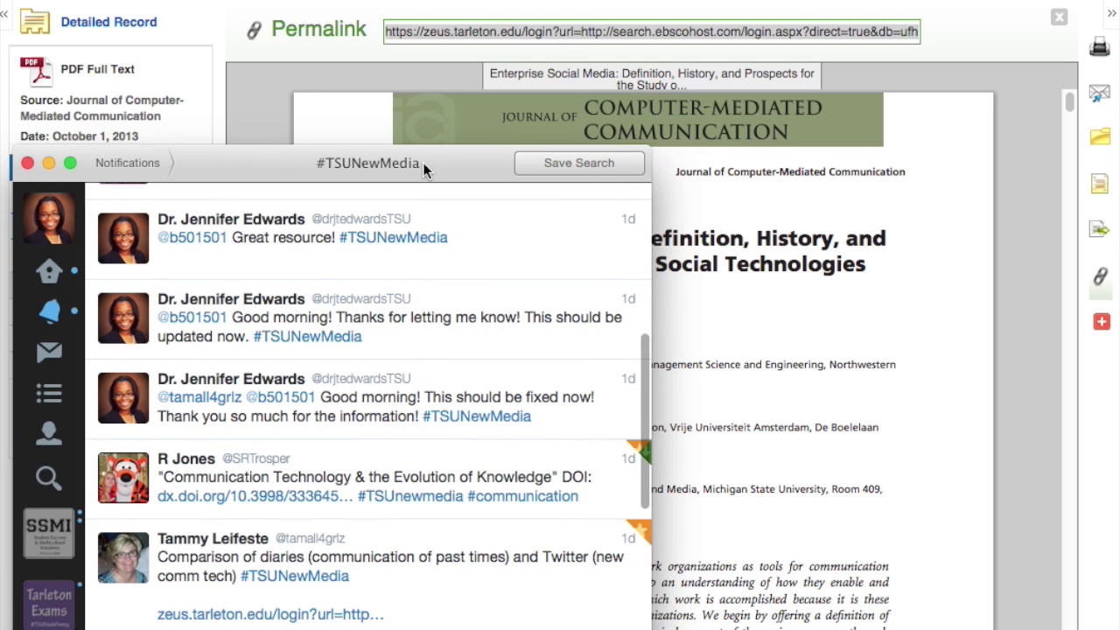
{"action": "key", "text": "super+n"}
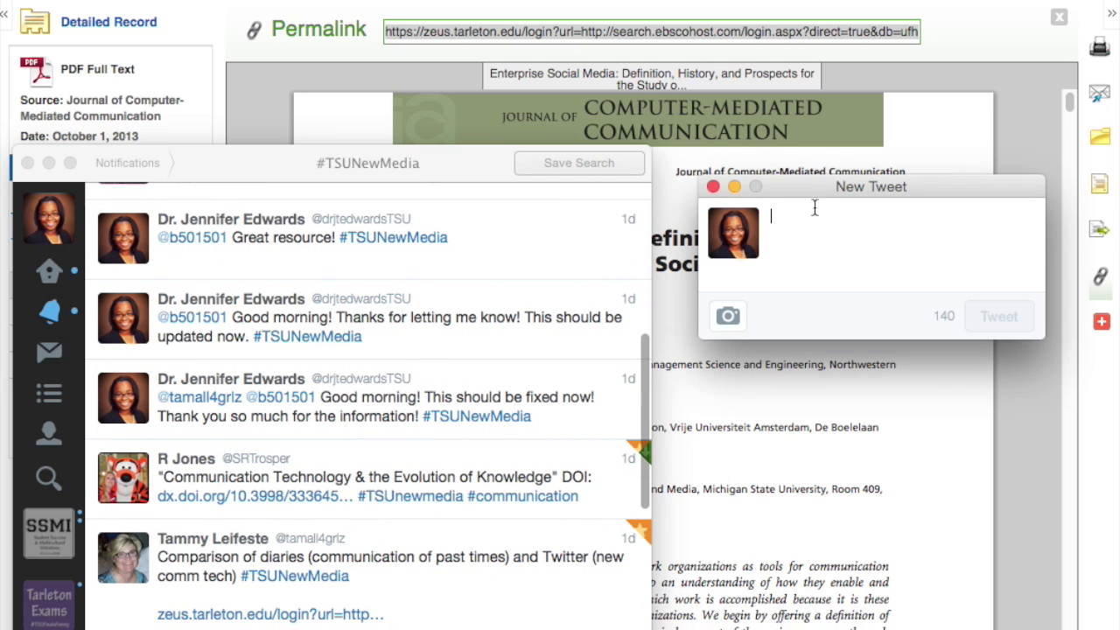
{"action": "type", "text": "https://zeus.tarleton.edu/login?url=http://search.ebscohost.com/login.aspx?direct=true&db=ufh&AN=91536116&site=ehost-live"}
- Copy the article title from the PDF and paste it on a new line above the permalink
{"action": "key", "text": "super+Tab"}
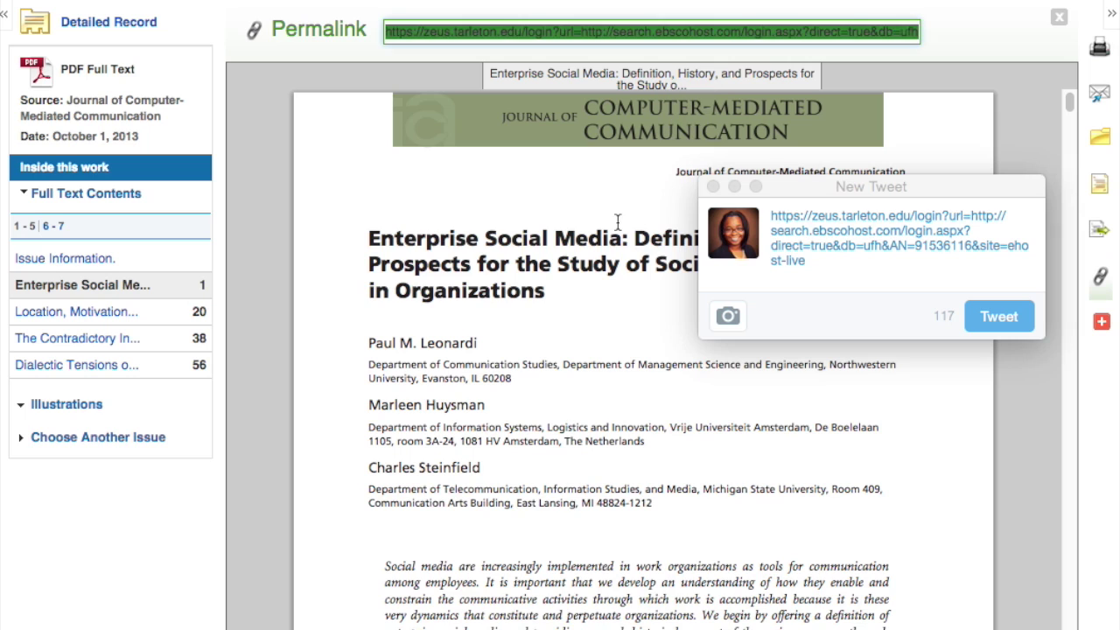
{"action": "left_click_drag", "start_coordinate": [583, 308], "coordinate": [352, 241]}
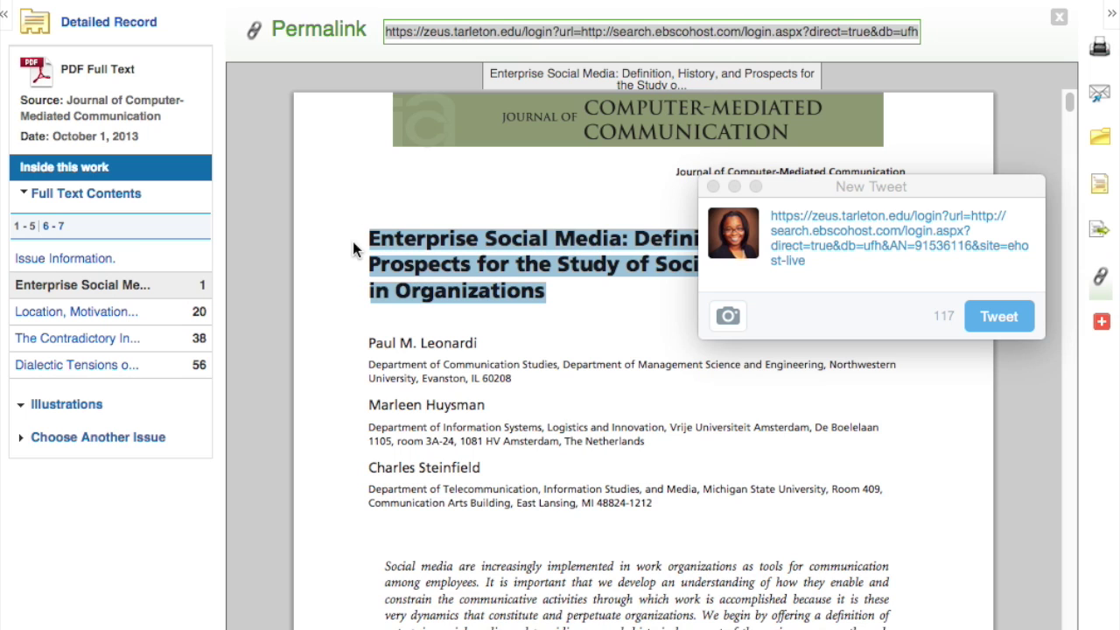
{"action": "left_click", "coordinate": [995, 282]}
{"action": "key", "text": "super+a"}
{"action": "key", "text": "Left"}
{"action": "key", "text": "Return"}
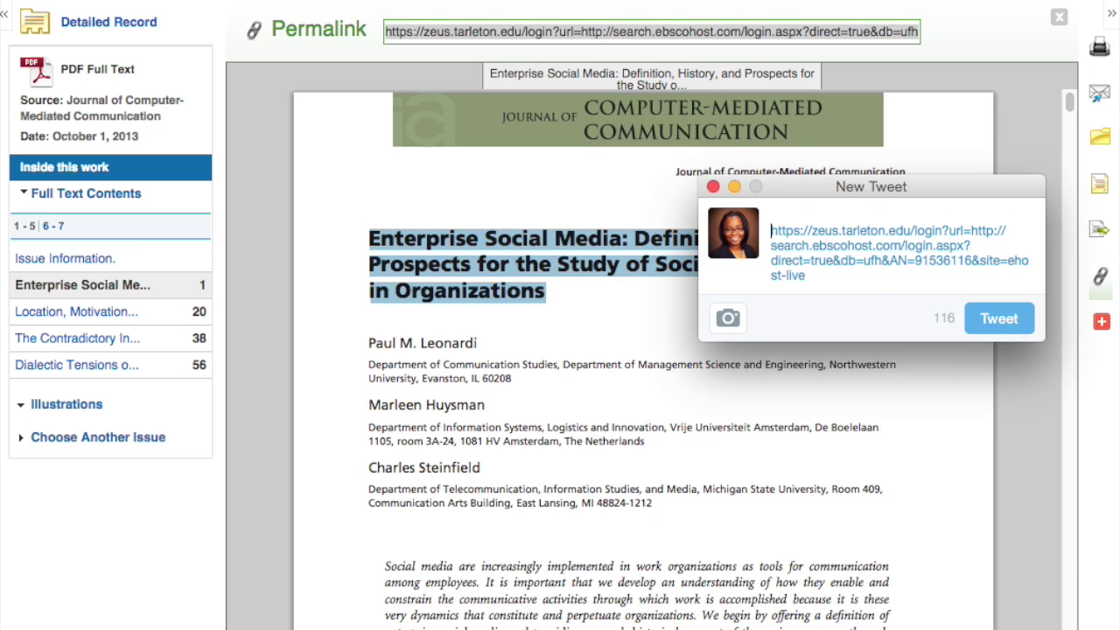
{"action": "type", "text": "Enterprise Social Media: Definition, History, and Prospects for the Study of Social Technologies in Organizations"}
- Shorten the title by abbreviating Organizations to 'Org.', replacing 'and' with '&', and joining the lines
{"action": "left_click", "coordinate": [871, 263]}
{"action": "left_click_drag", "start_coordinate": [875, 276], "coordinate": [811, 277]}
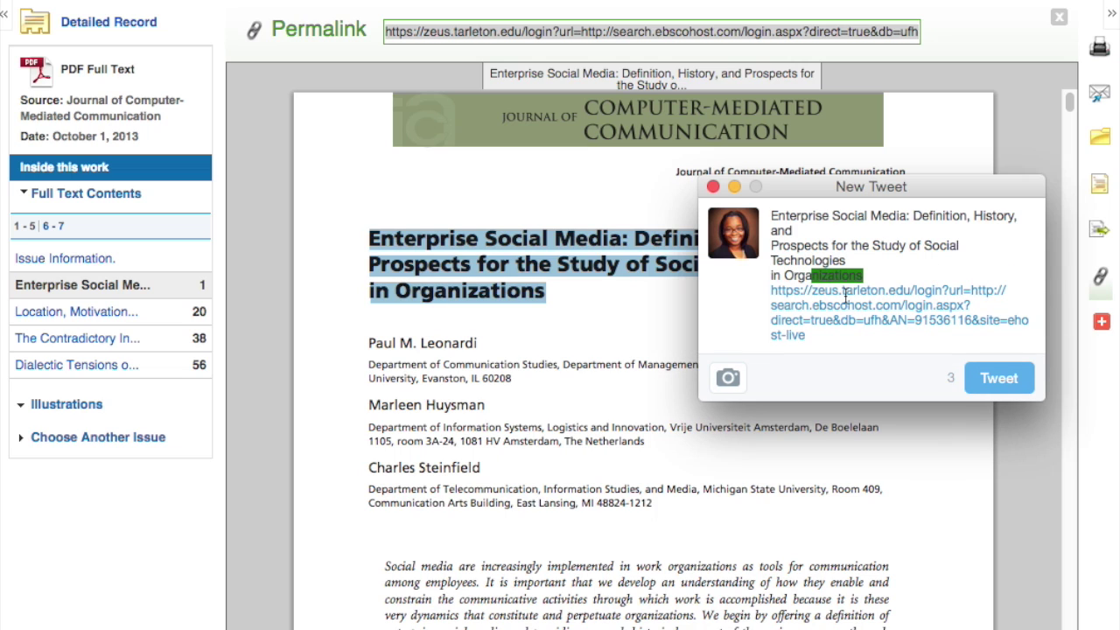
{"action": "key", "text": "BackSpace"}
{"action": "key", "text": "BackSpace"}
{"action": "type", "text": "."}
{"action": "double_click", "coordinate": [781, 231]}
{"action": "type", "text": "&"}
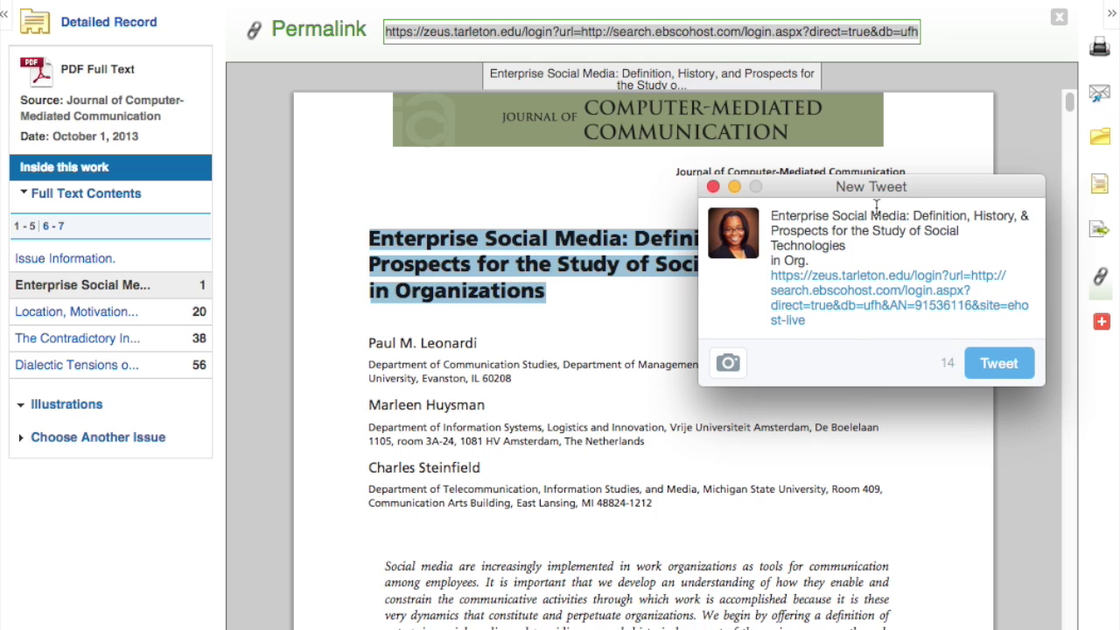
{"action": "left_click", "coordinate": [769, 261]}
{"action": "key", "text": "BackSpace"}
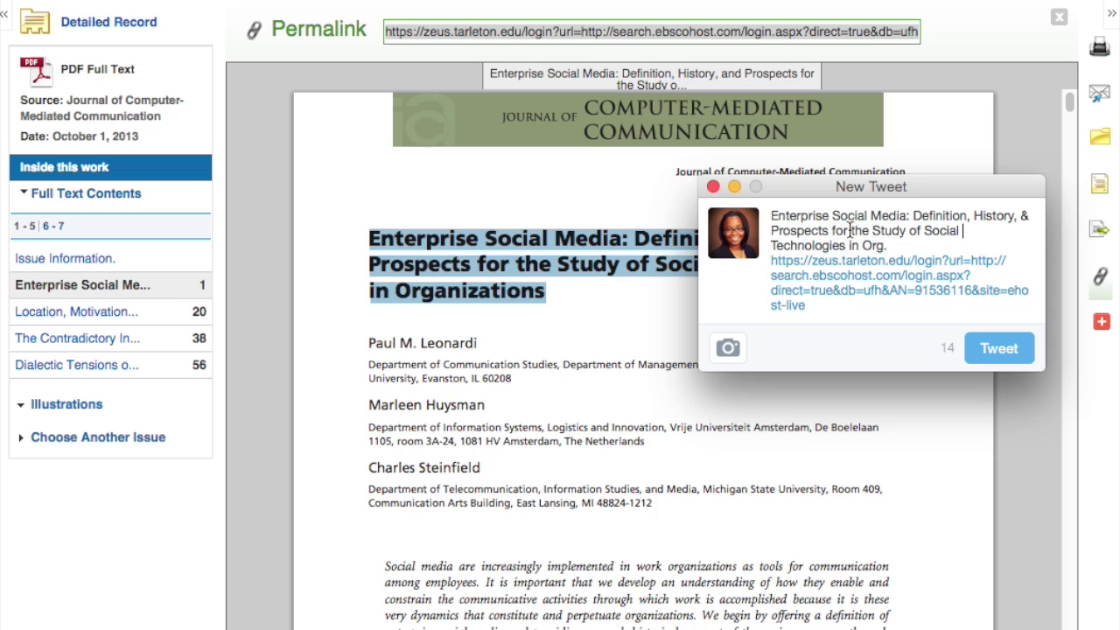
- Add the hashtag #TSUNewMedia after the title and post the tweet
{"action": "left_click", "coordinate": [929, 247]}
{"action": "type", "text": "#TSUNewMedia"}
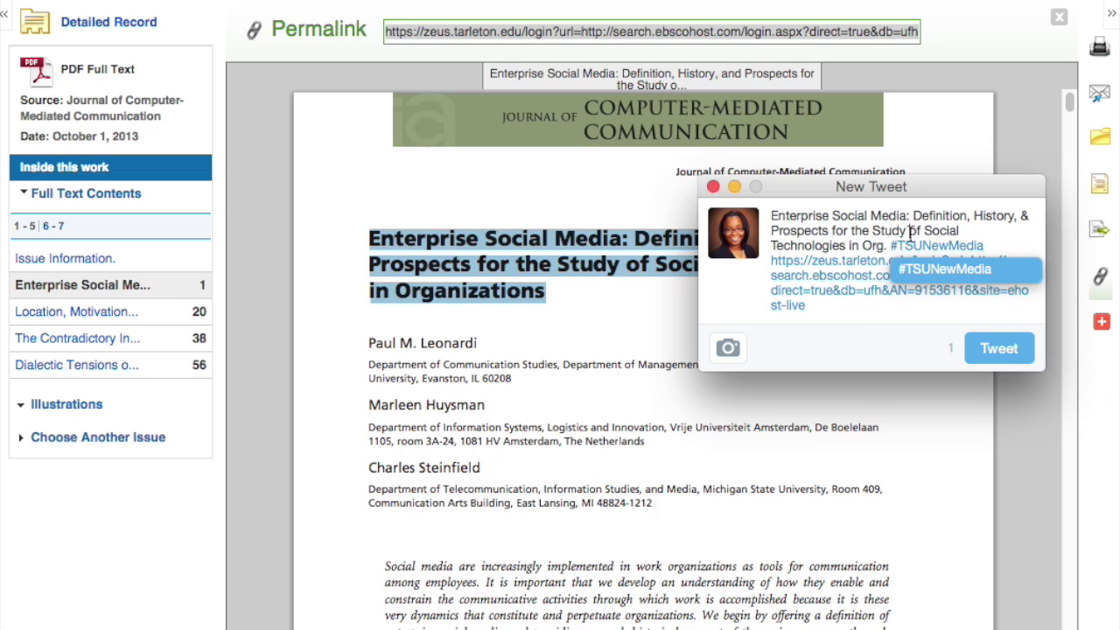
{"action": "key", "text": "Escape"}
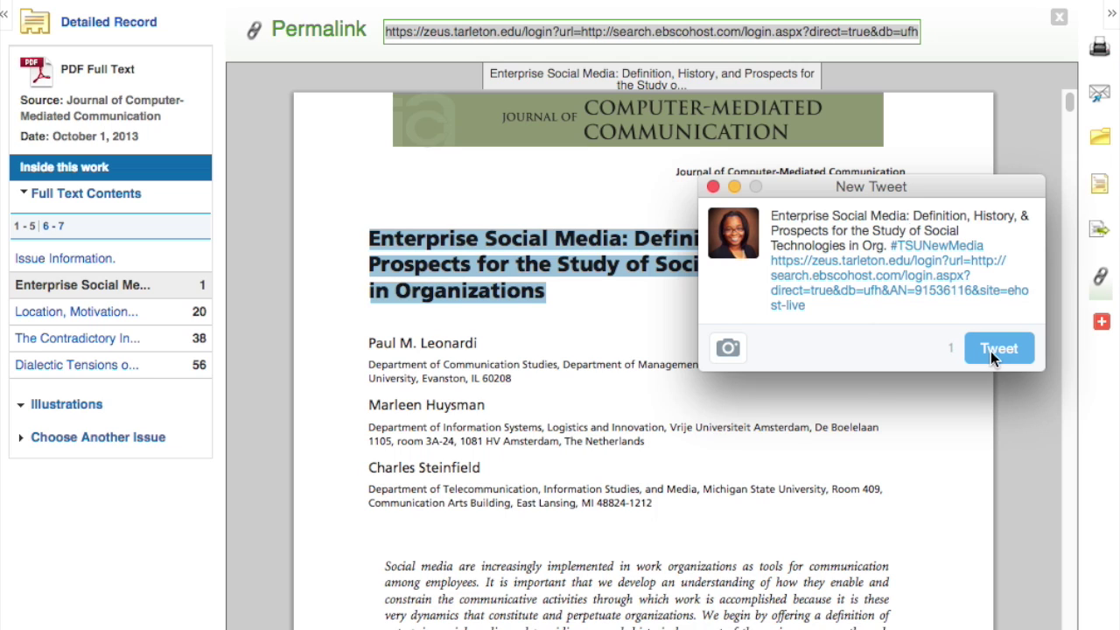
{"action": "scroll", "coordinate": [588, 280], "scroll_direction": "down", "scroll_amount": 10}
{"action": "scroll", "coordinate": [589, 286], "scroll_direction": "down", "scroll_amount": 6}
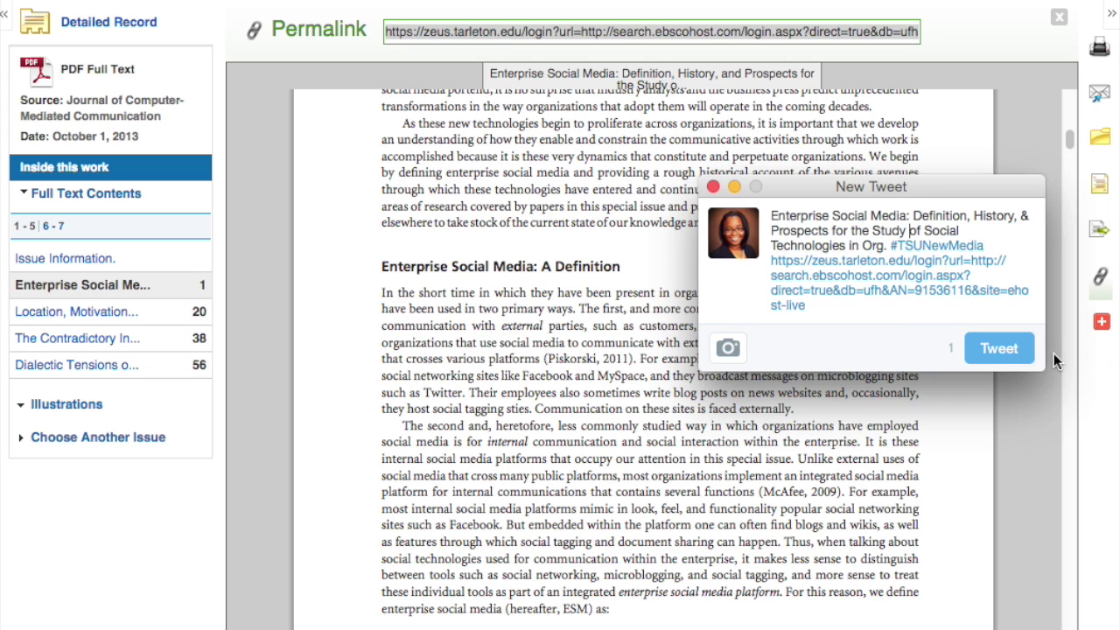
{"action": "left_click", "coordinate": [986, 350]}
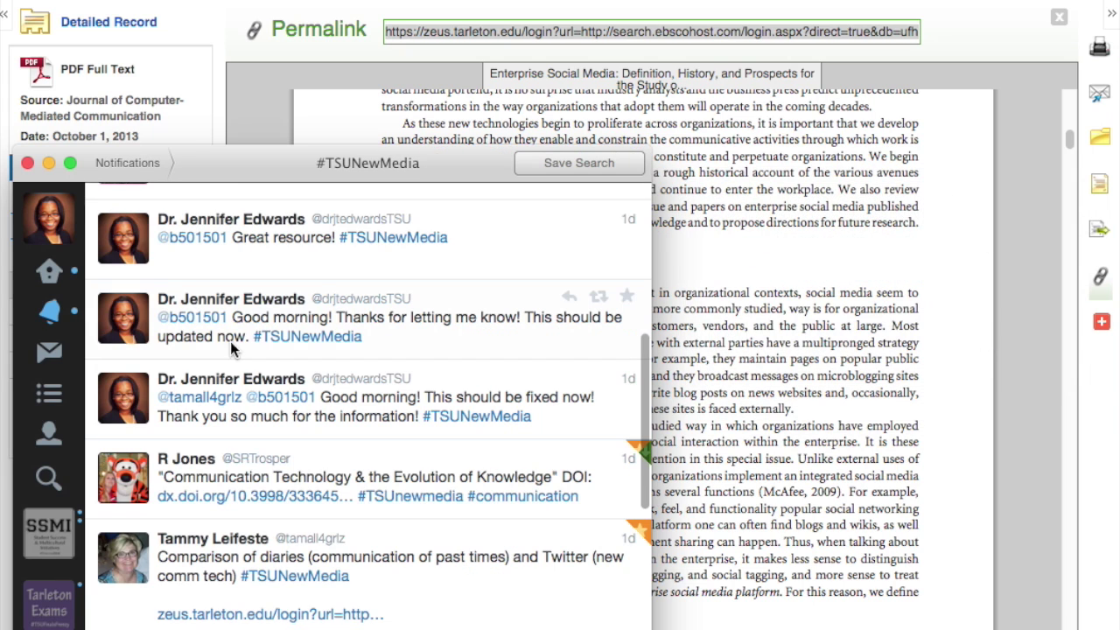
- Check the posted tweet on the home timeline, then on the profile timeline
{"action": "left_click", "coordinate": [40, 275]}
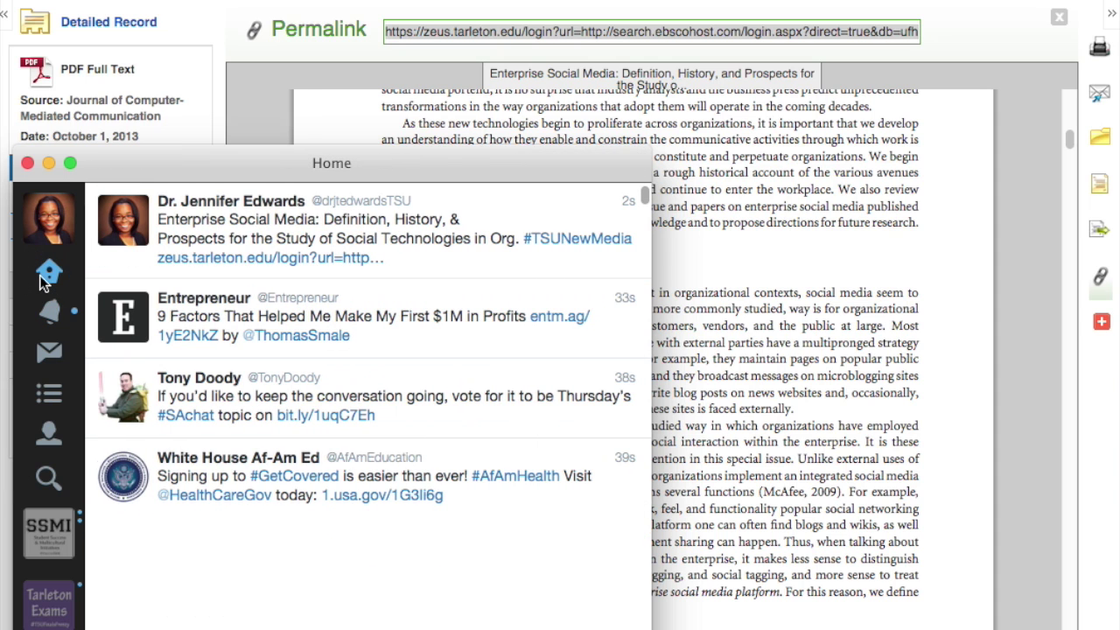
{"action": "left_click", "coordinate": [50, 434]}
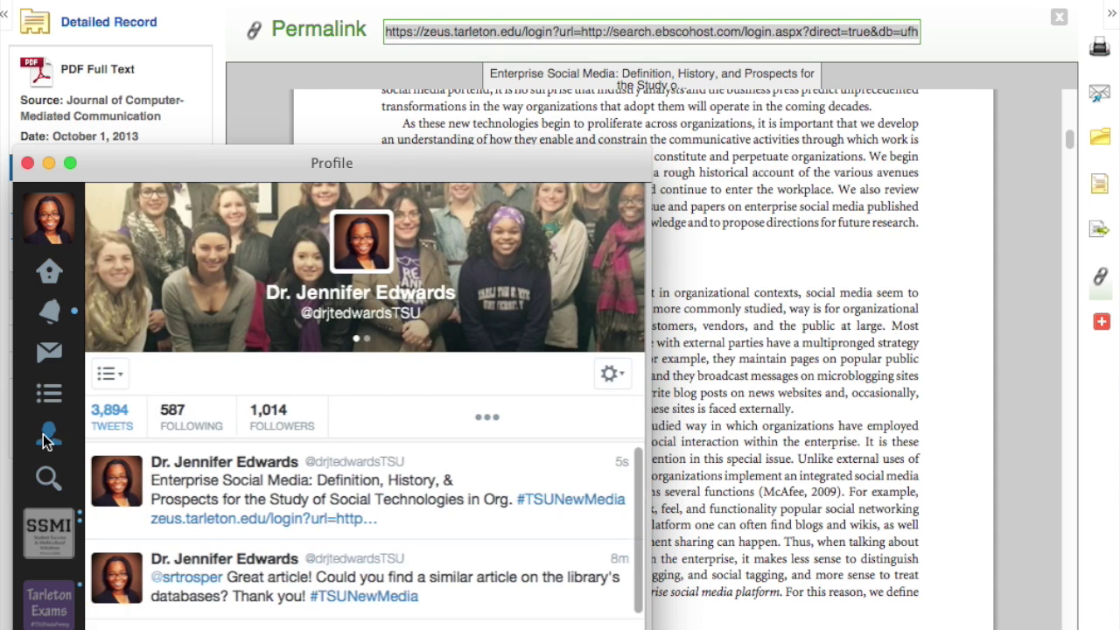